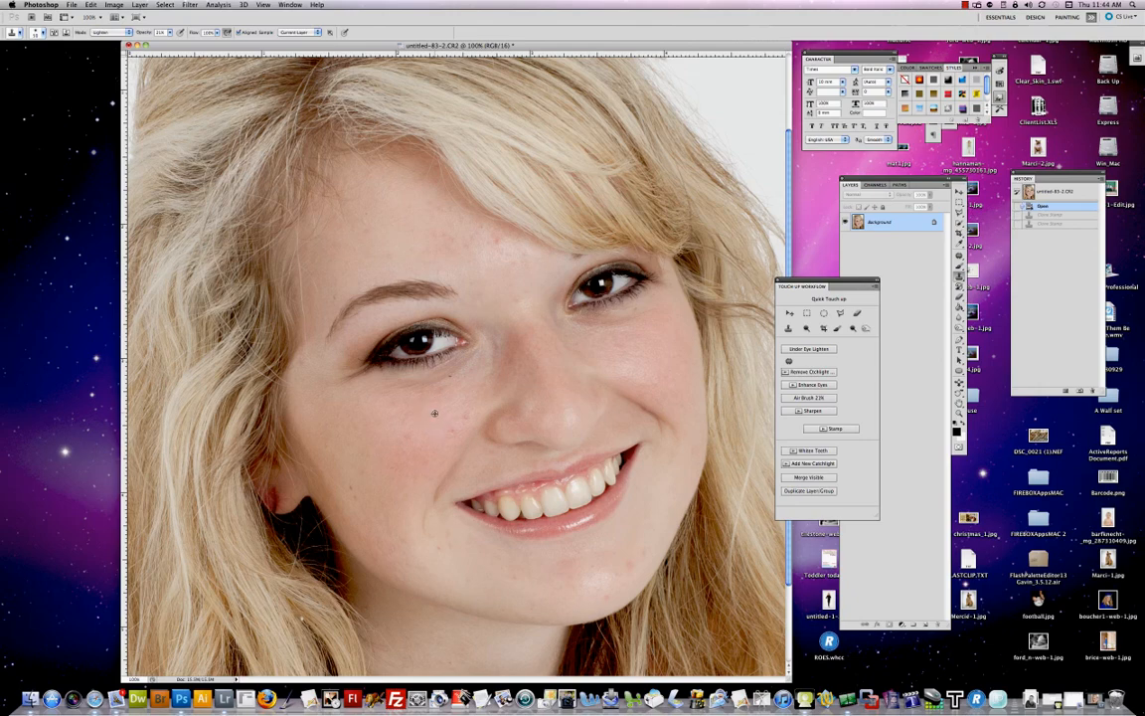
Step: Clone over blemishes on the left cheek and under the right eye with the Clone Stamp
left_click(432, 413, "alt")
mouse_move(415, 390)
left_mouse_down()
mouse_move(468, 360)
mouse_move(398, 385)
left_mouse_up()
left_click_drag(399, 384, 468, 366)
left_click(637, 340, "alt")
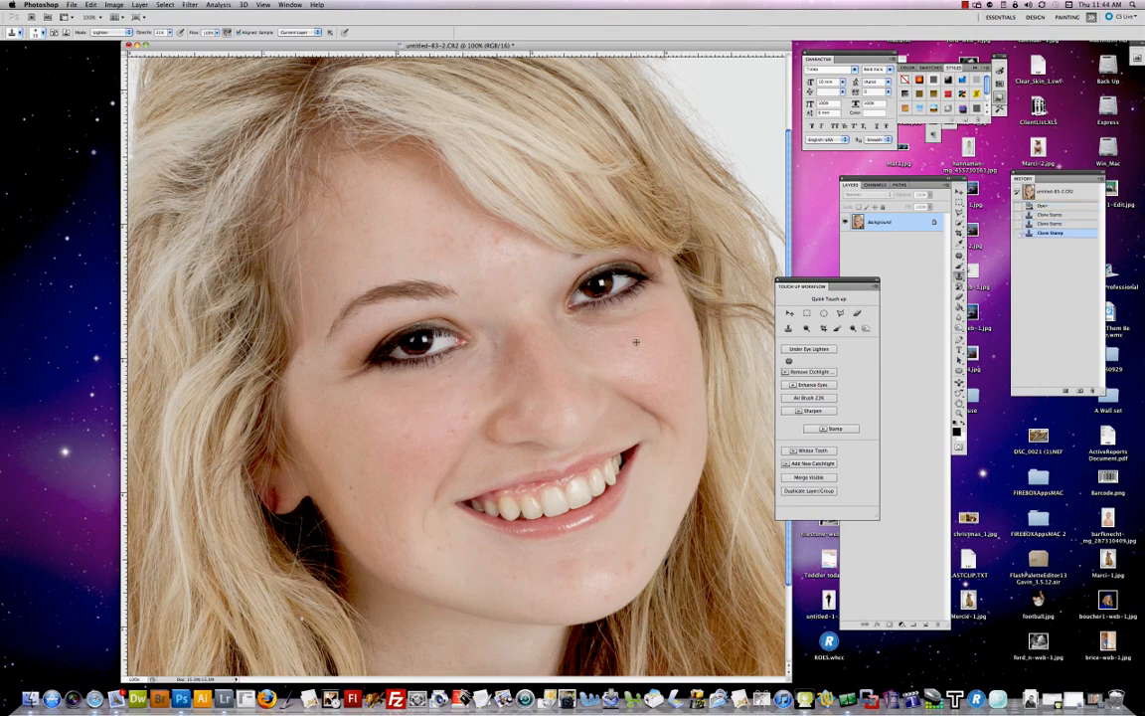
mouse_move(586, 327)
left_mouse_down()
mouse_move(573, 320)
mouse_move(632, 313)
left_mouse_up()
left_click_drag(631, 314, 574, 324)
left_click_drag(575, 324, 628, 325)
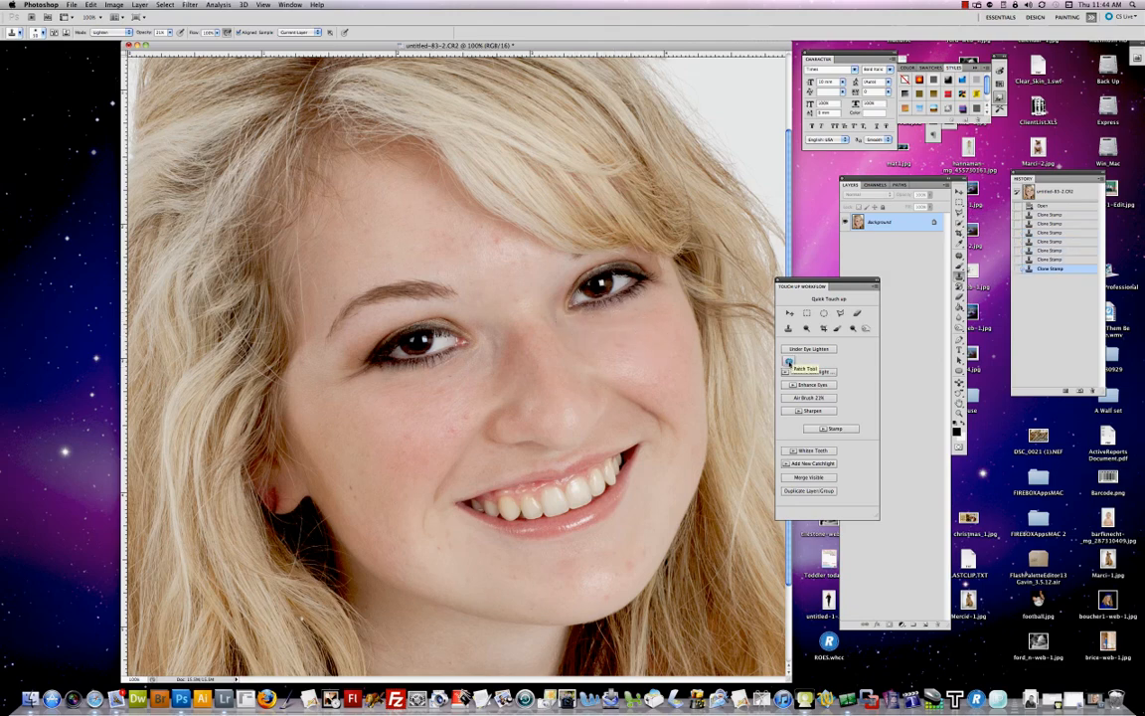
Step: Patch blemishes on the forehead and left cheek with the Patch tool, then deselect
left_click(790, 362)
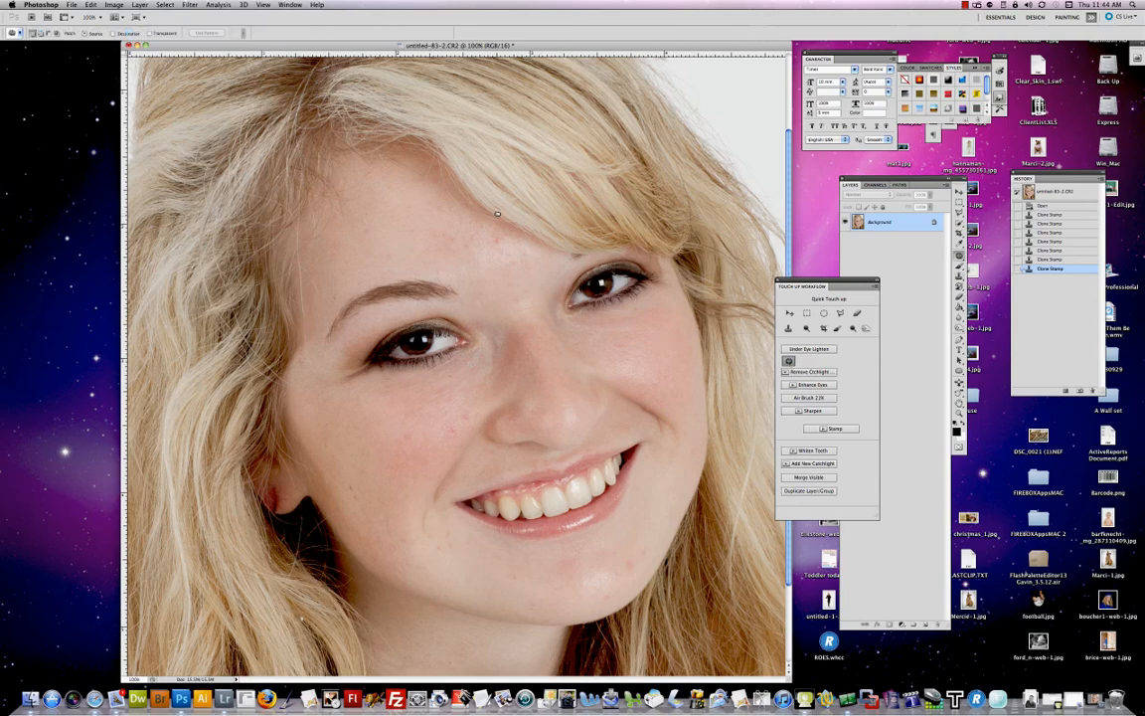
mouse_move(492, 236)
left_mouse_down()
mouse_move(499, 247)
mouse_move(502, 237)
mouse_move(427, 204)
left_mouse_up()
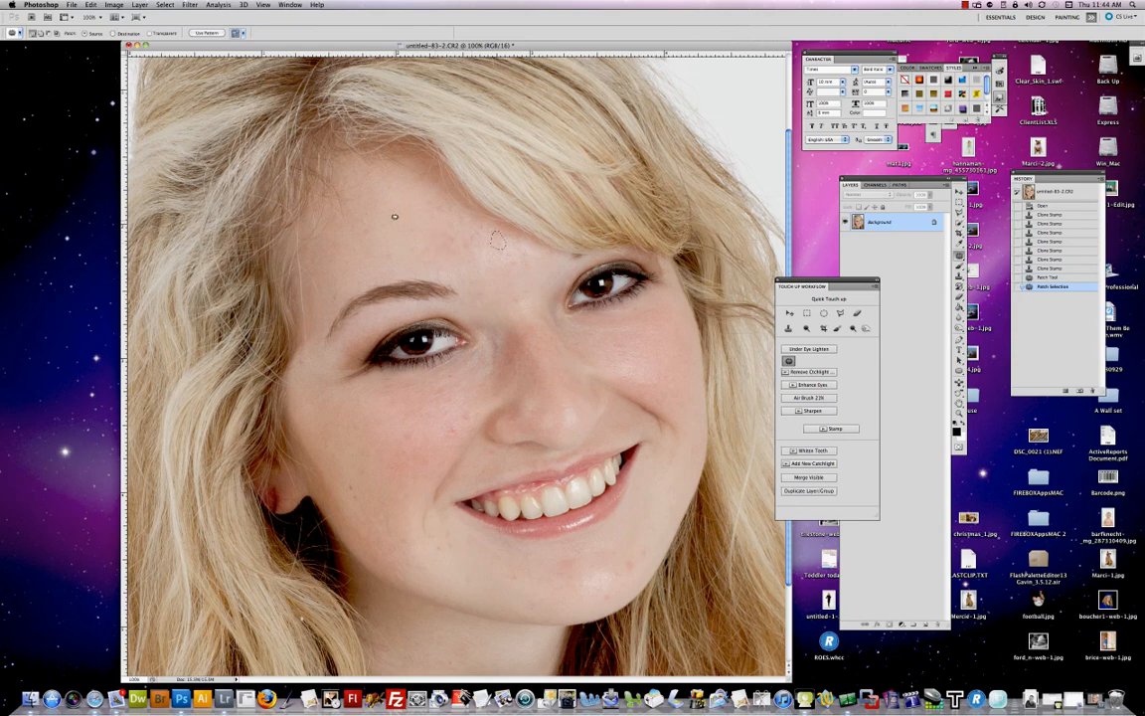
mouse_move(358, 223)
left_mouse_down()
mouse_move(364, 209)
mouse_move(375, 218)
mouse_move(360, 226)
mouse_move(338, 195)
mouse_move(346, 190)
left_mouse_up()
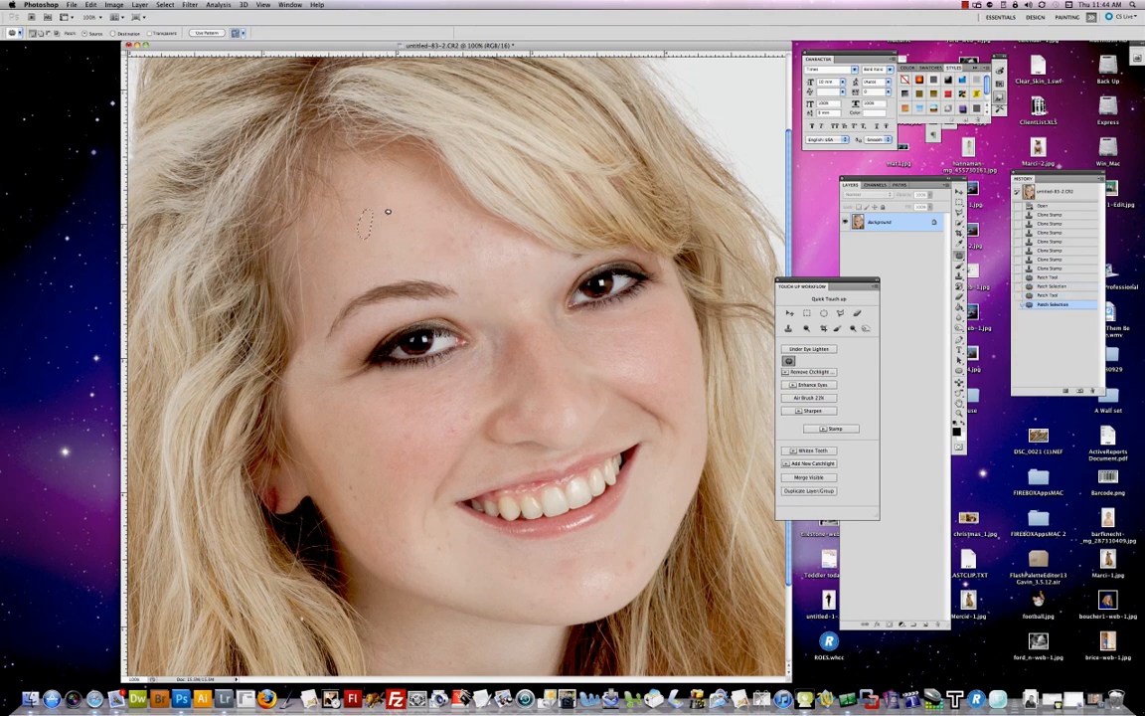
mouse_move(471, 404)
left_mouse_down()
mouse_move(460, 425)
mouse_move(451, 419)
mouse_move(453, 431)
mouse_move(393, 386)
left_mouse_up()
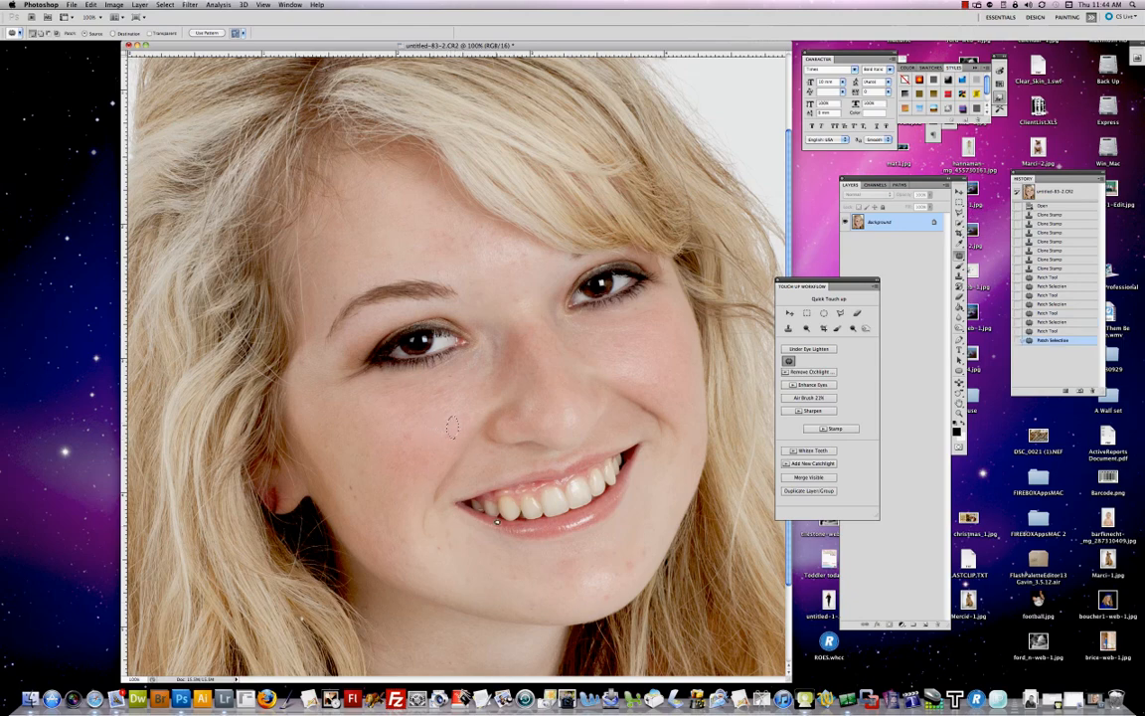
mouse_move(640, 558)
left_mouse_down()
mouse_move(627, 562)
mouse_move(632, 585)
mouse_move(644, 557)
mouse_move(575, 492)
left_mouse_up()
key("ctrl+d")
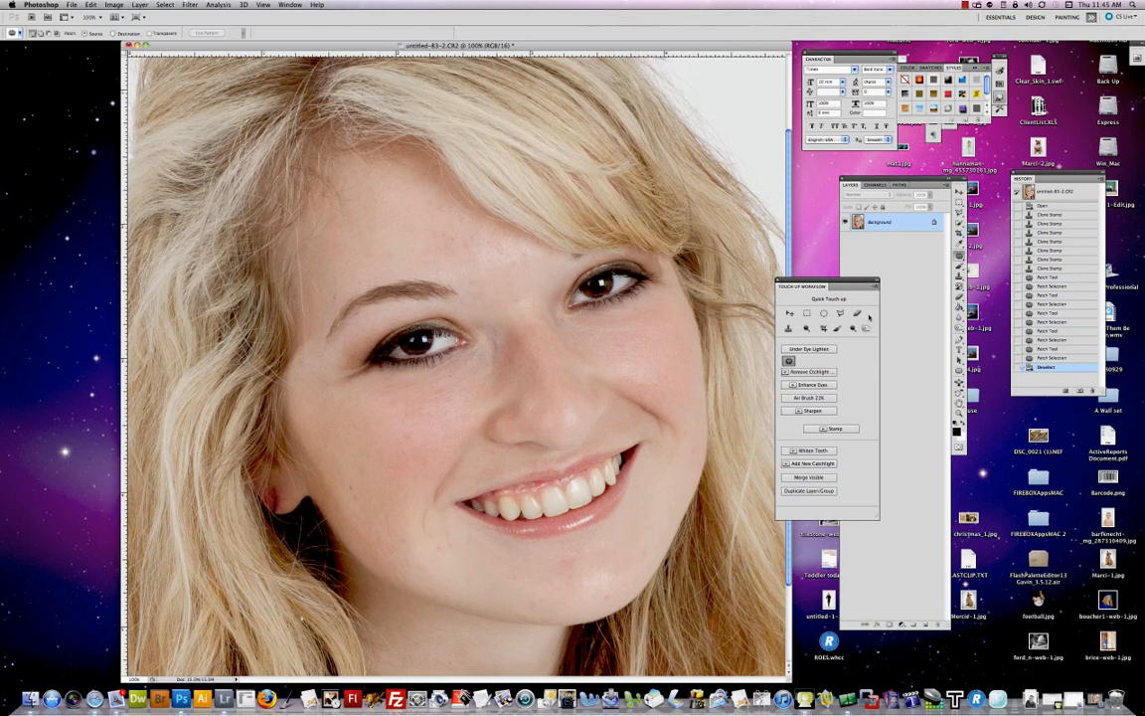
Step: Remove spots between the brows and on the forehead with the Spot Healing Brush
left_click_drag(962, 256, 895, 233)
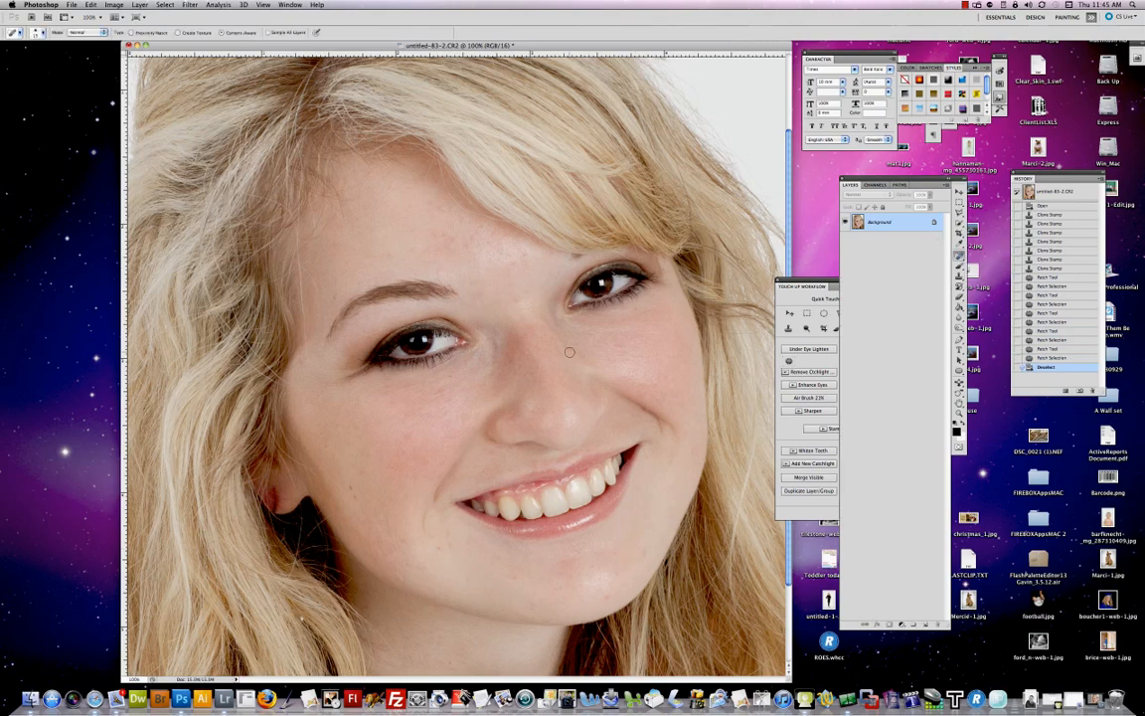
left_click(500, 307)
left_click(517, 298)
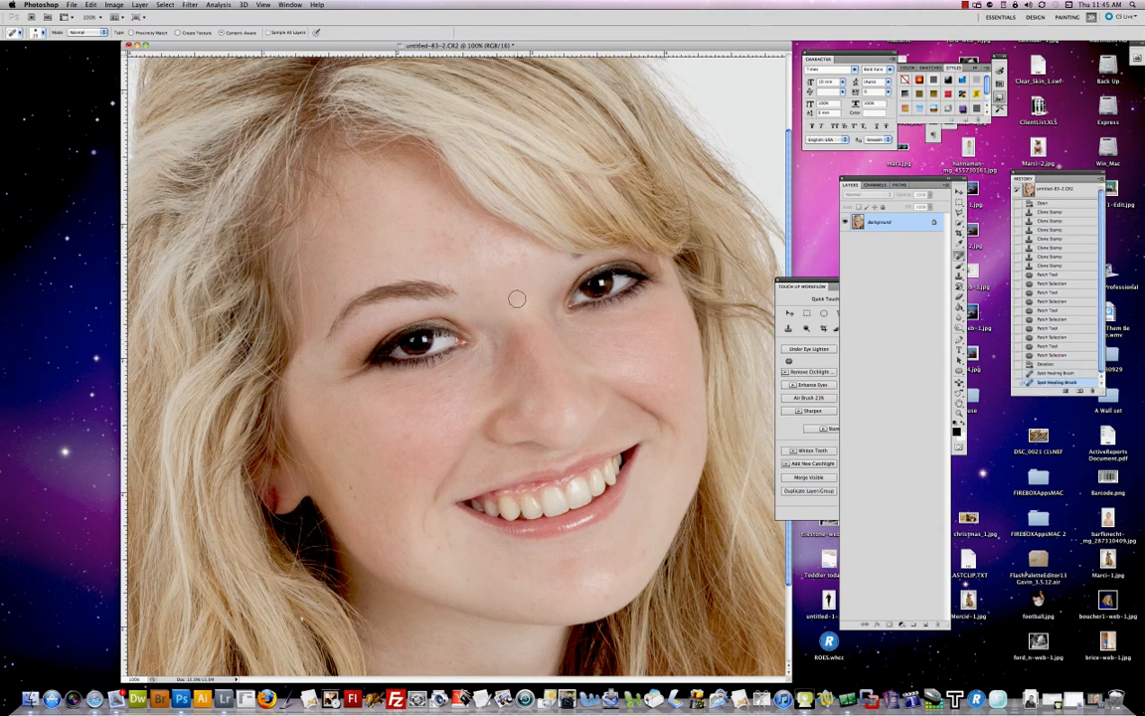
left_click(469, 246)
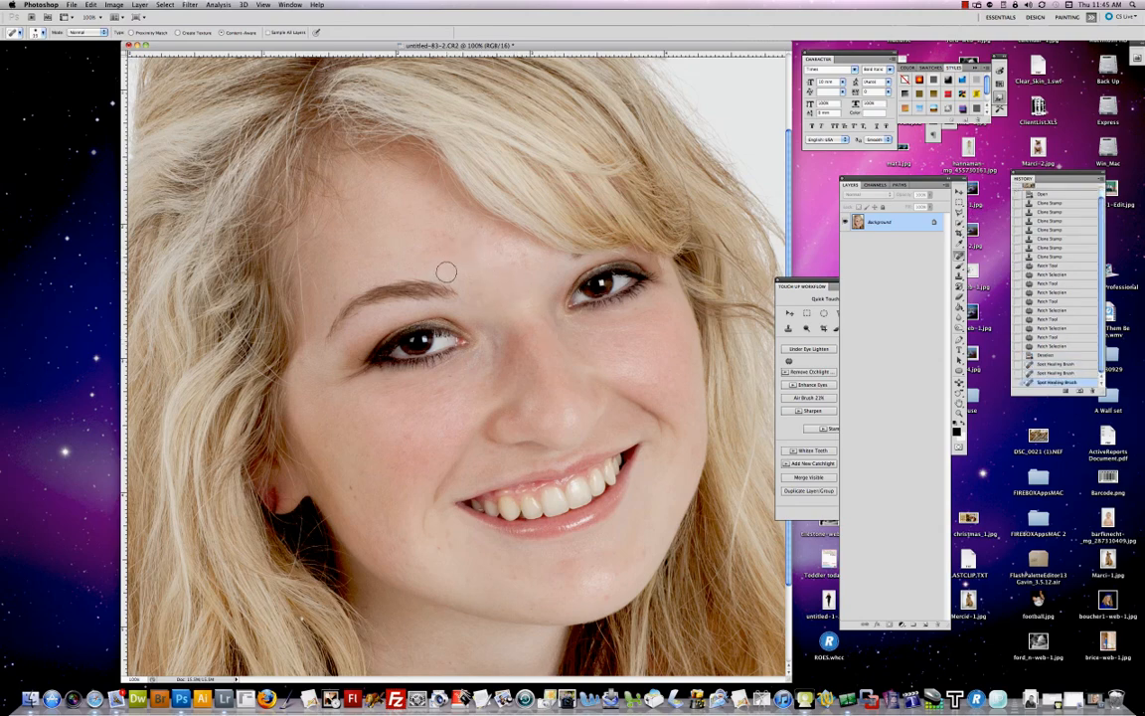
left_click(442, 270)
left_click(455, 240)
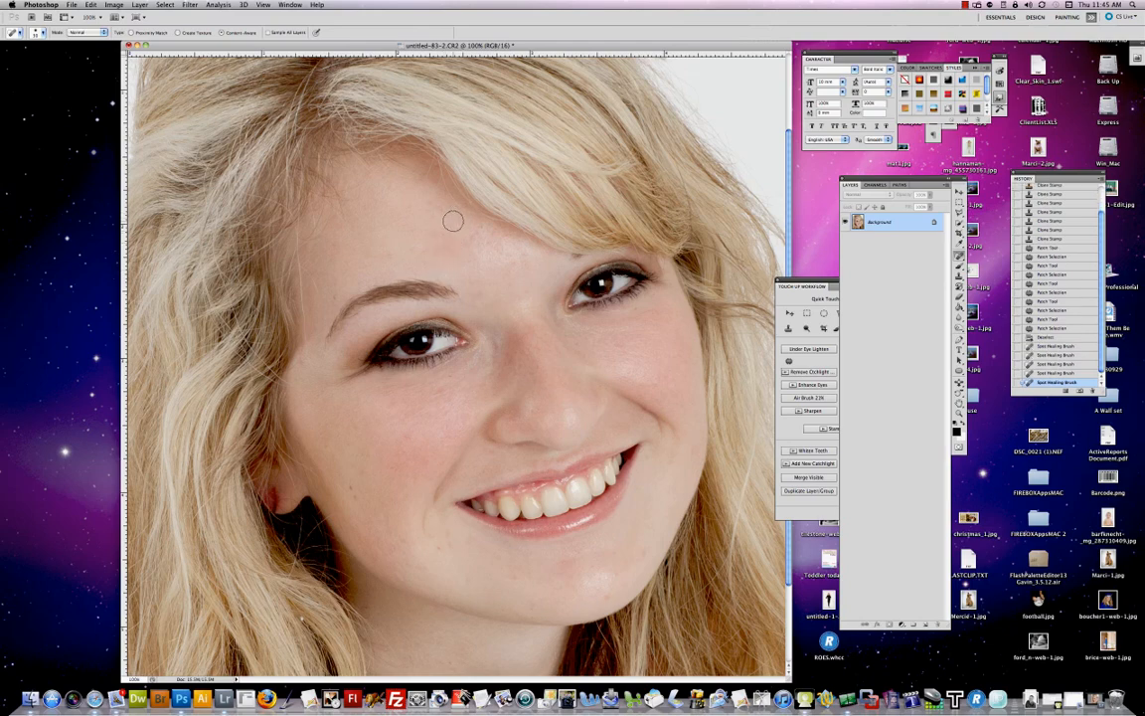
left_click(453, 224)
left_click(449, 204)
left_click(442, 208)
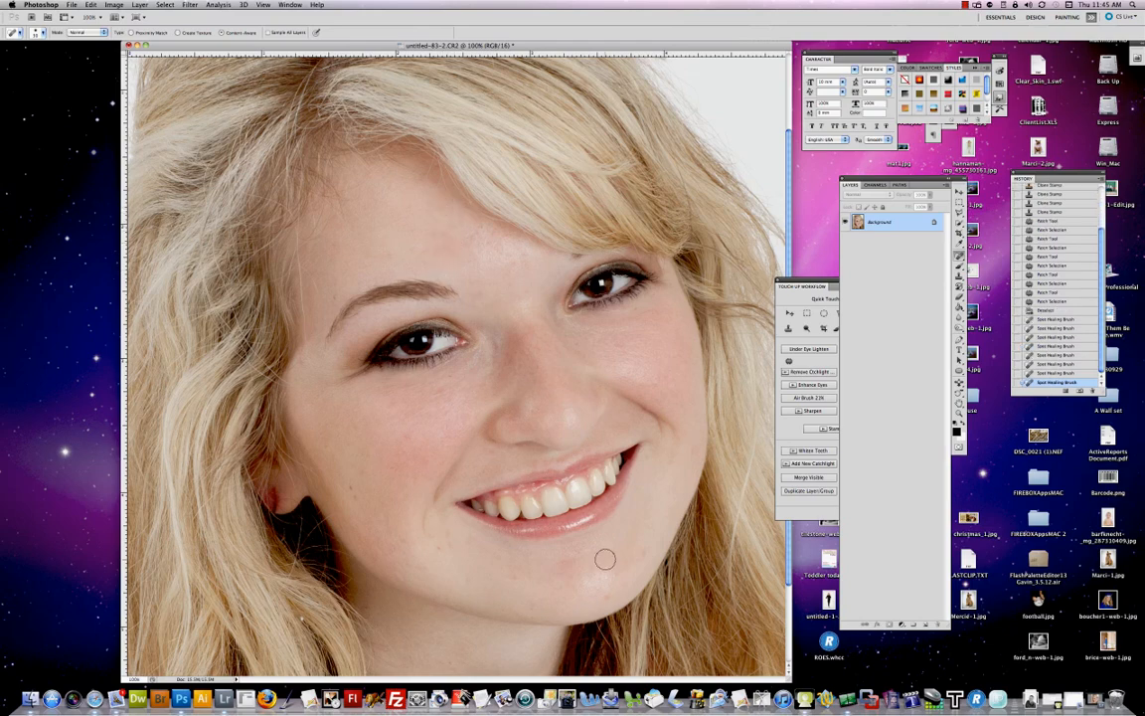
Step: Heal spots on the chin and the left cheek with the Spot Healing Brush
left_click(574, 550)
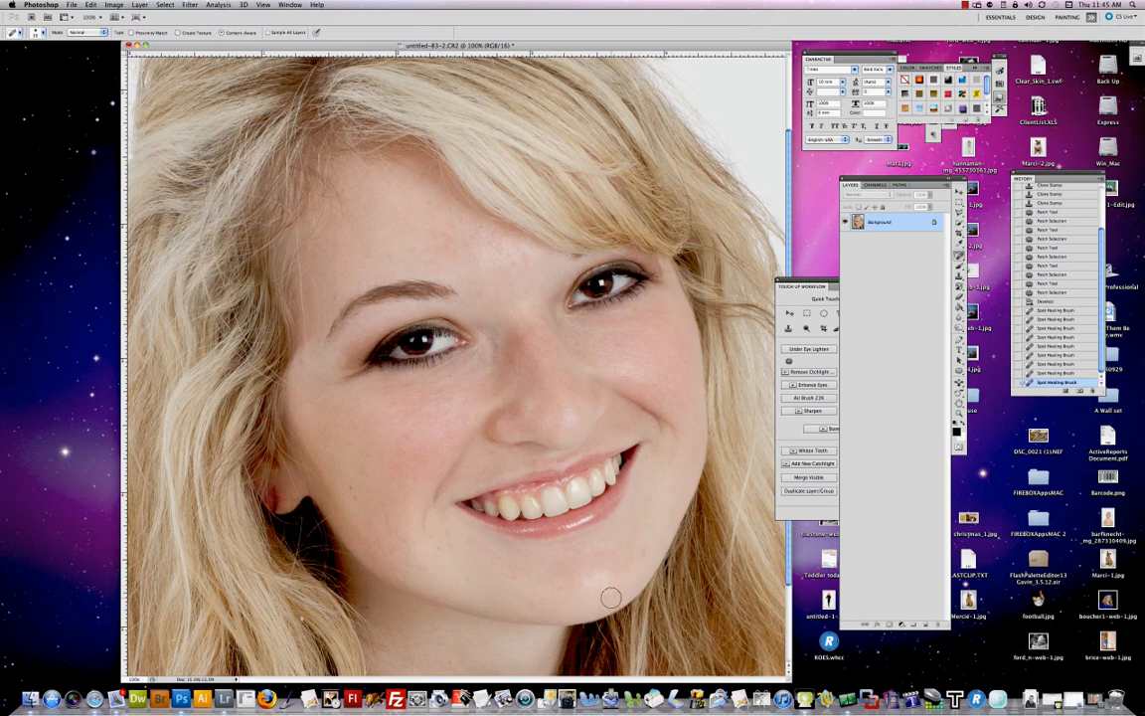
left_click(636, 556)
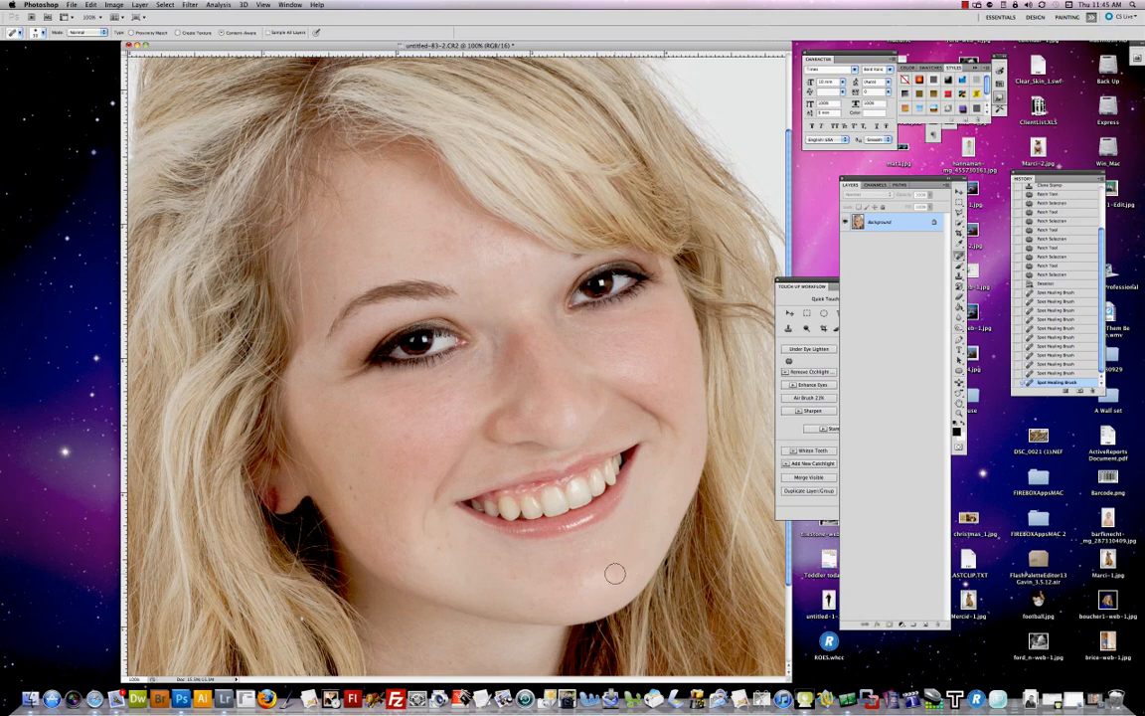
left_click(615, 574)
left_click(518, 580)
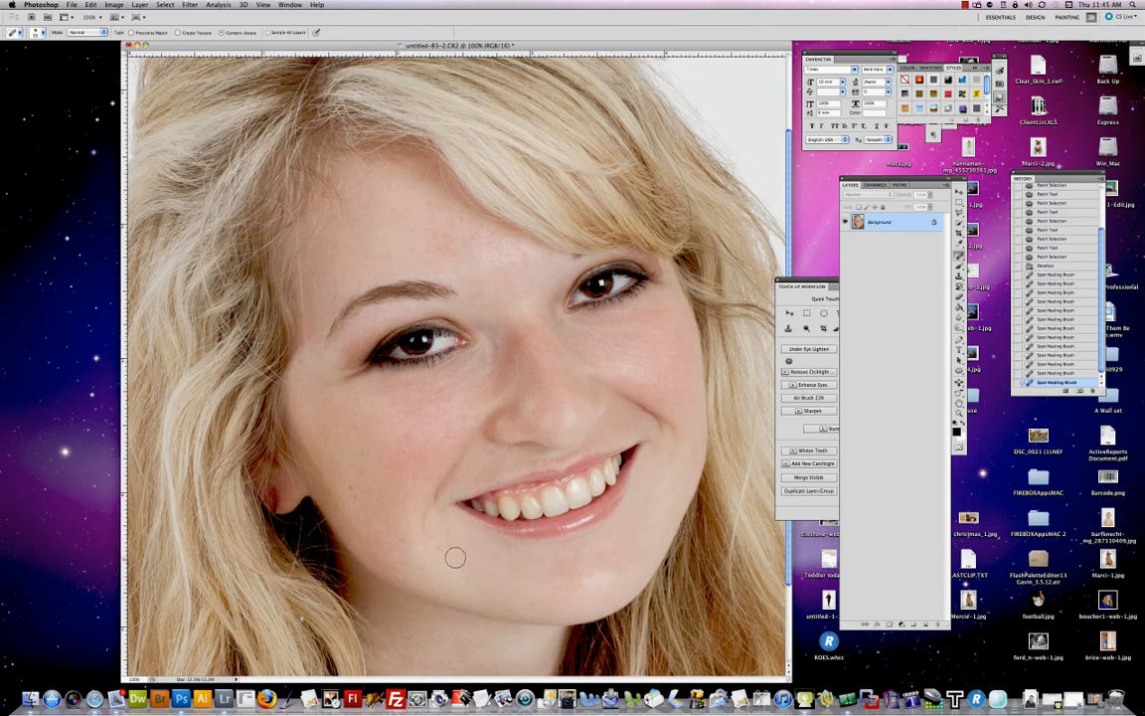
left_click(403, 448)
left_click(805, 357)
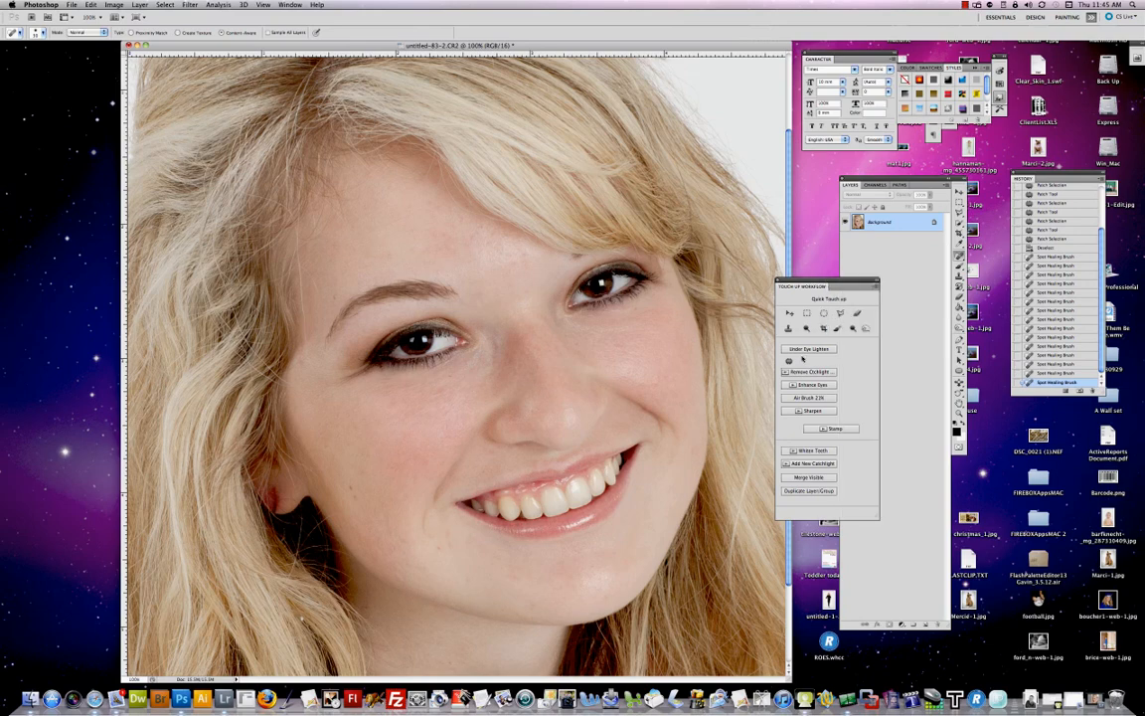
Step: Switch to the Clone Stamp and retouch both irises and the left eye's outer corner with small clicks
key("s")
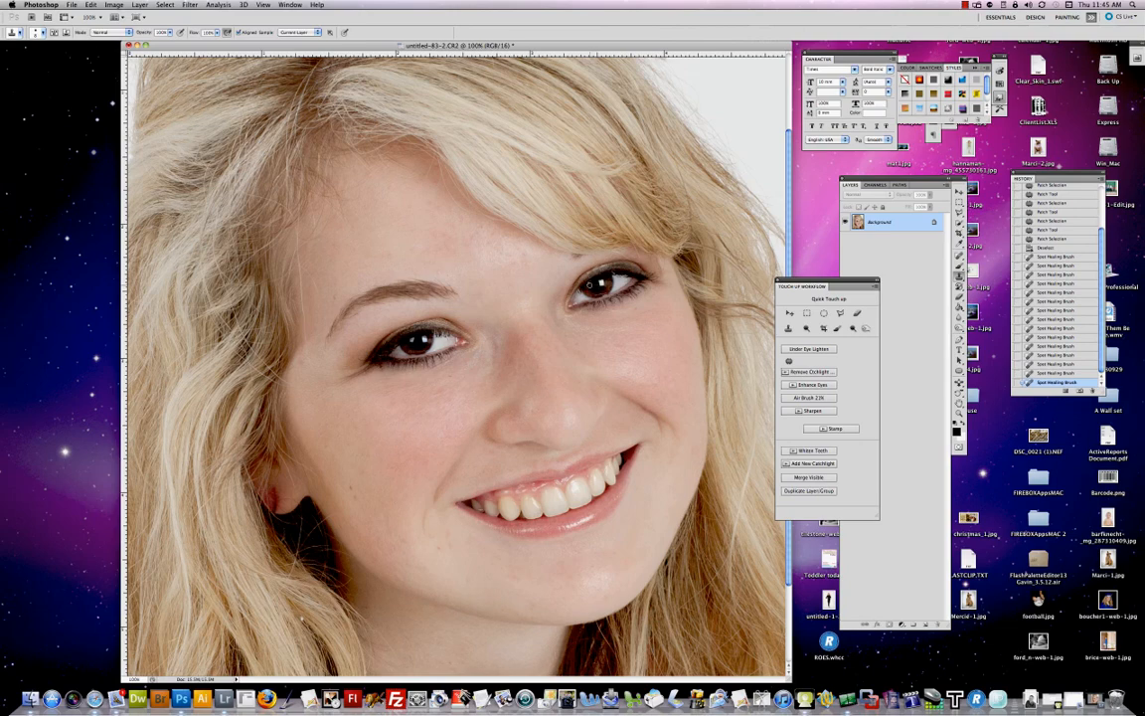
left_click(589, 284)
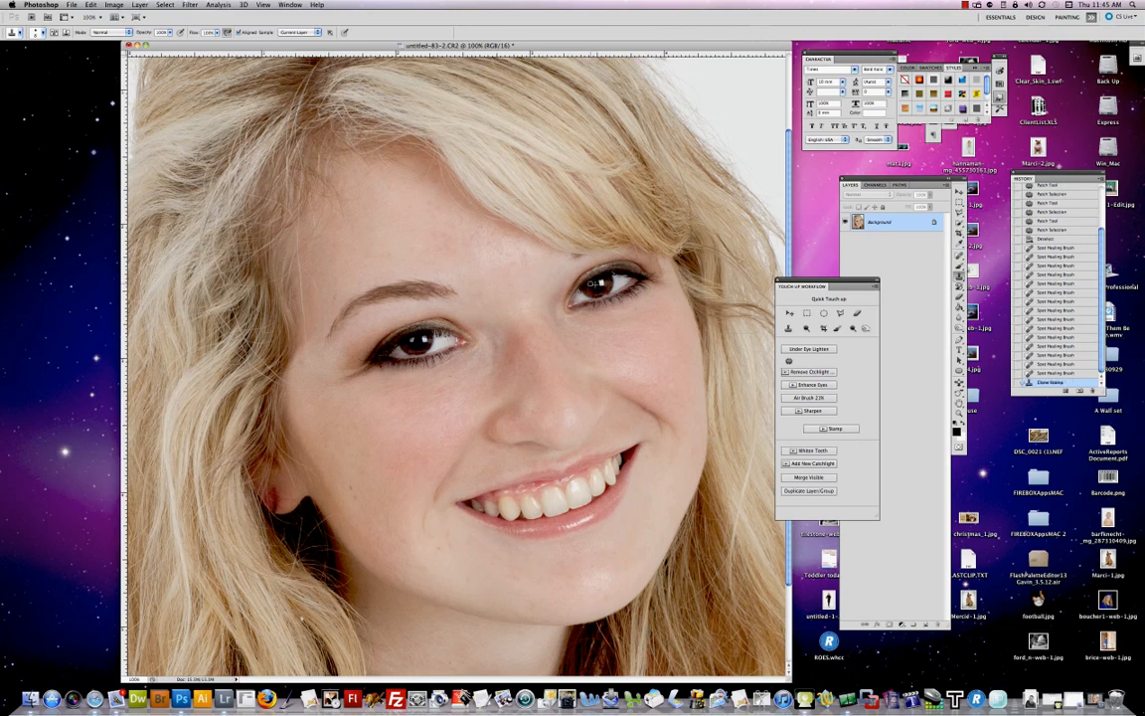
left_click(591, 285)
left_click(590, 286)
left_click(589, 284)
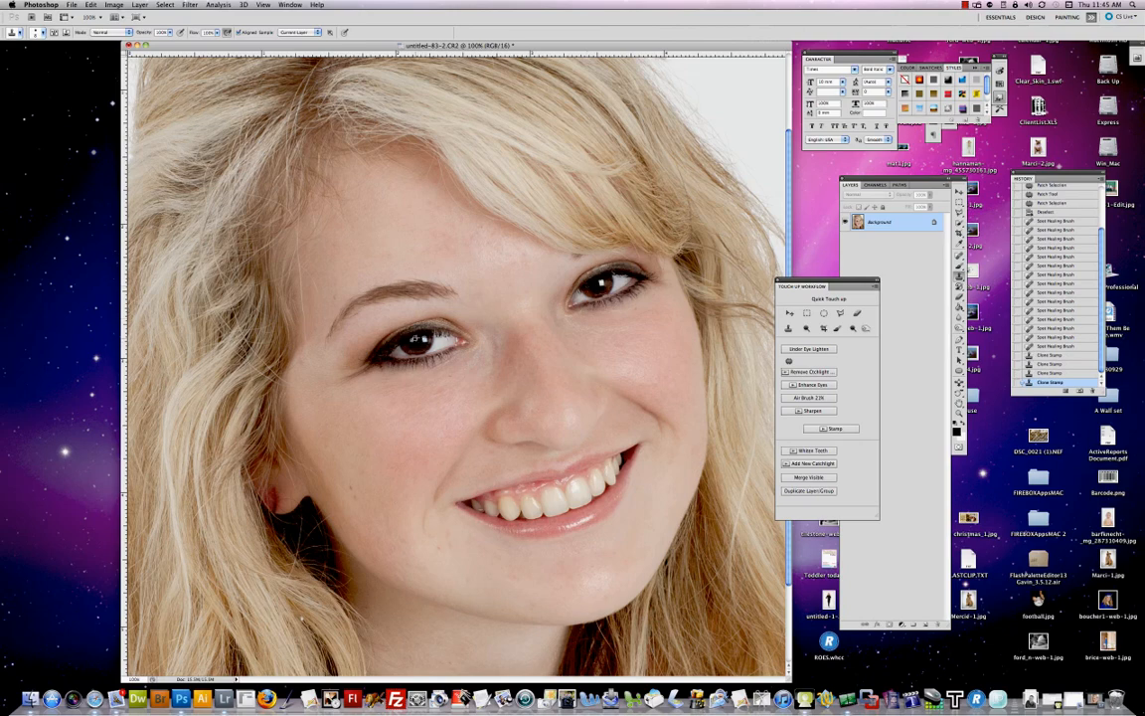
left_click(412, 342)
left_click(413, 341)
left_click(412, 341)
left_click(412, 341)
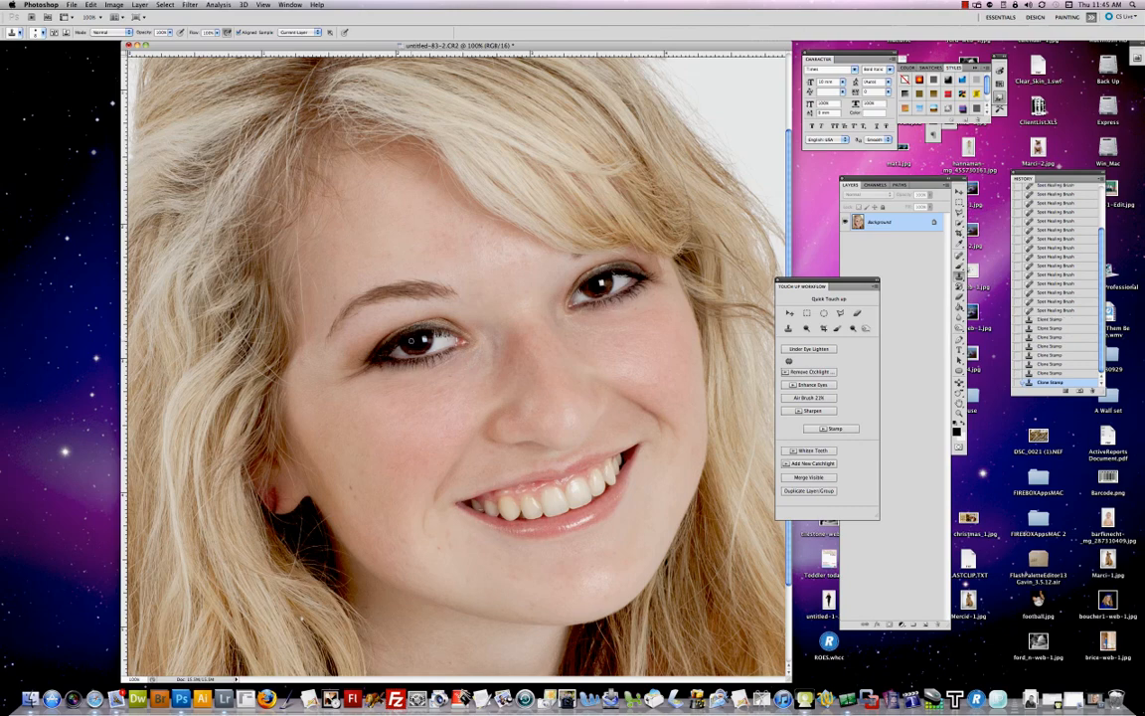
left_click(372, 307)
left_click(371, 307)
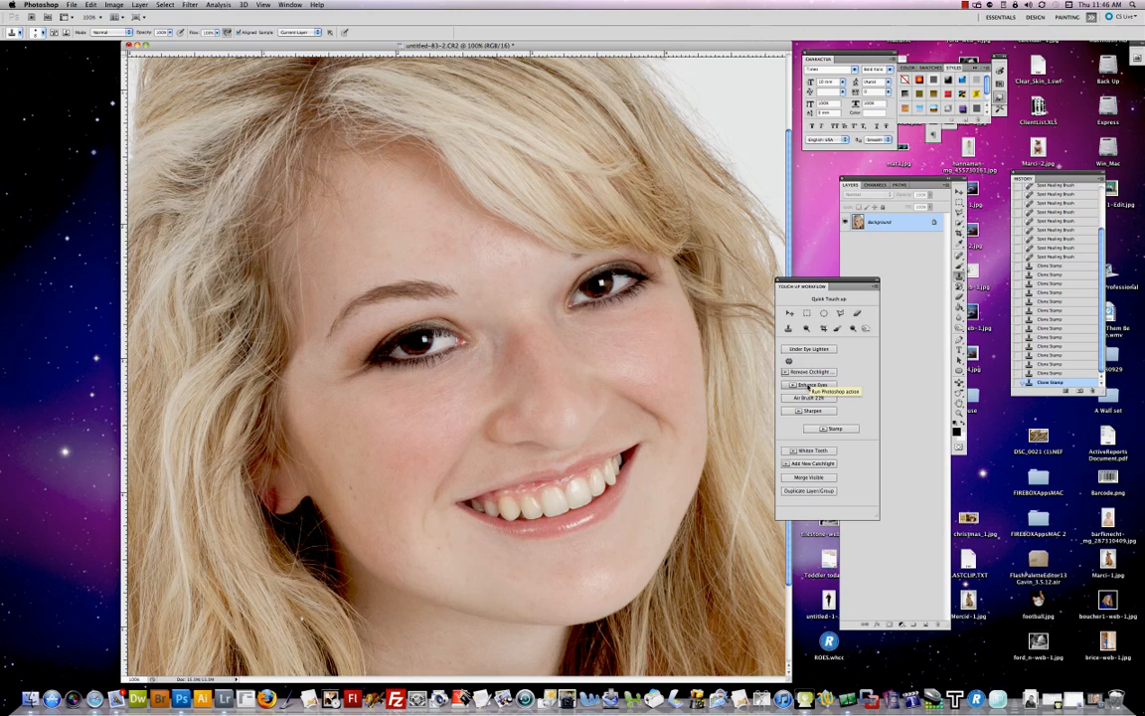
Step: Run the Enhance Eyes action and paint its layer mask over both eyes
left_click(810, 386)
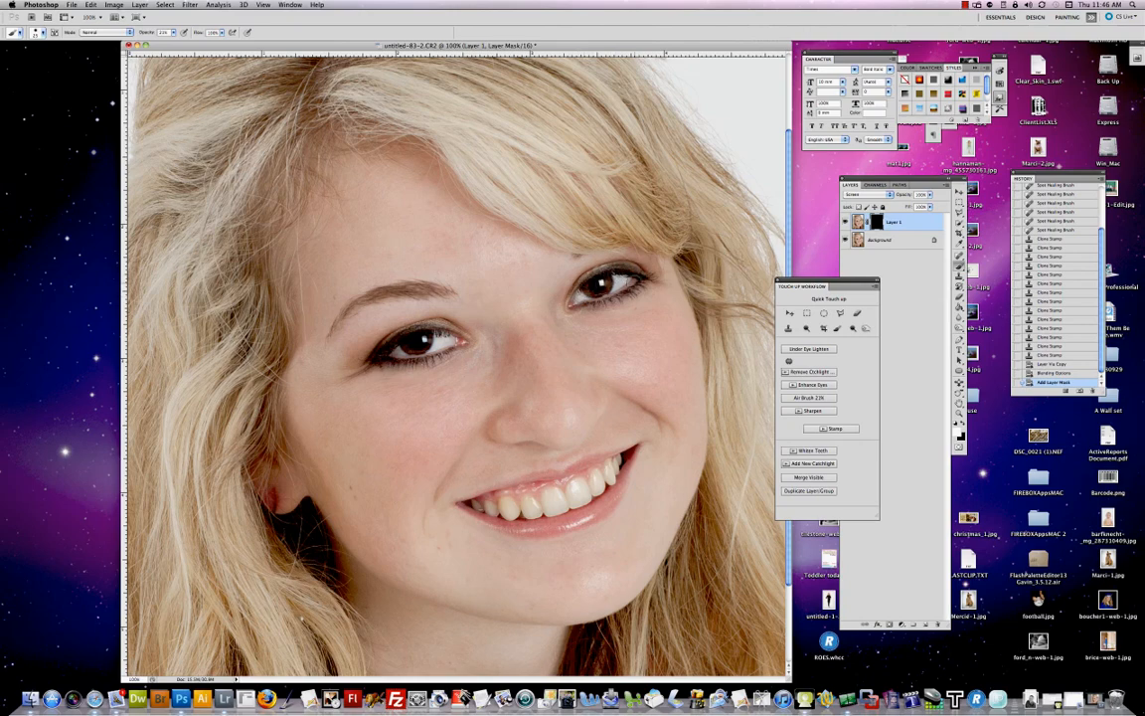
left_click(534, 261)
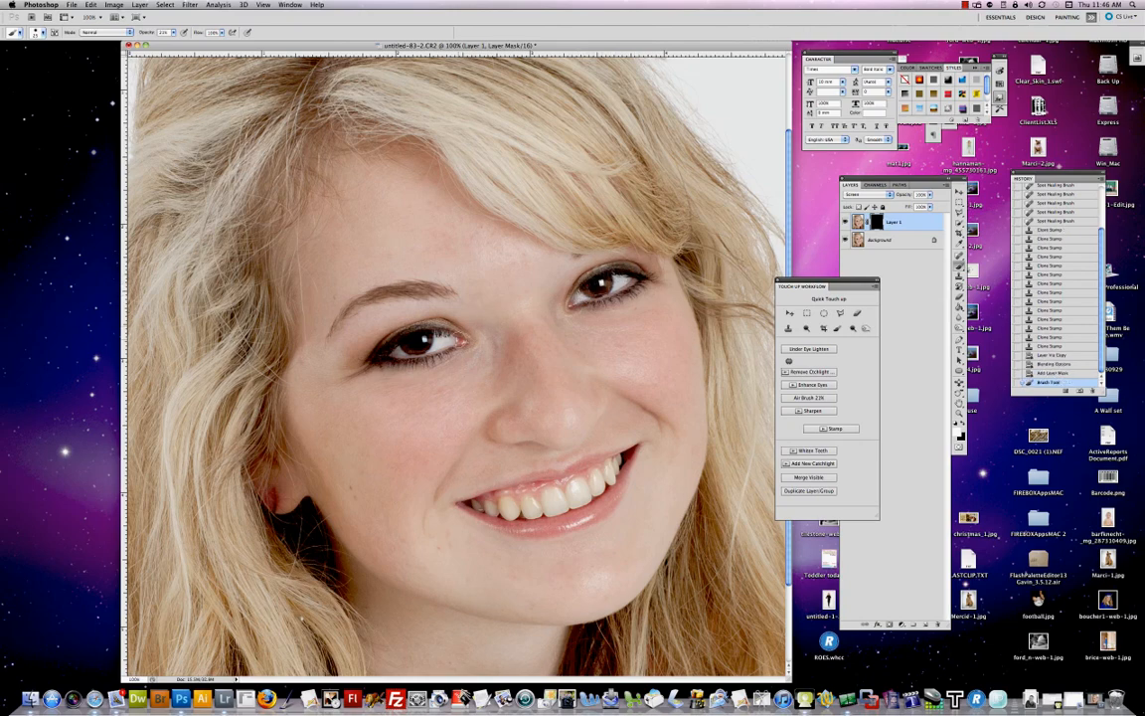
mouse_move(400, 308)
left_mouse_down()
mouse_move(356, 318)
mouse_move(395, 306)
mouse_move(358, 309)
left_mouse_up()
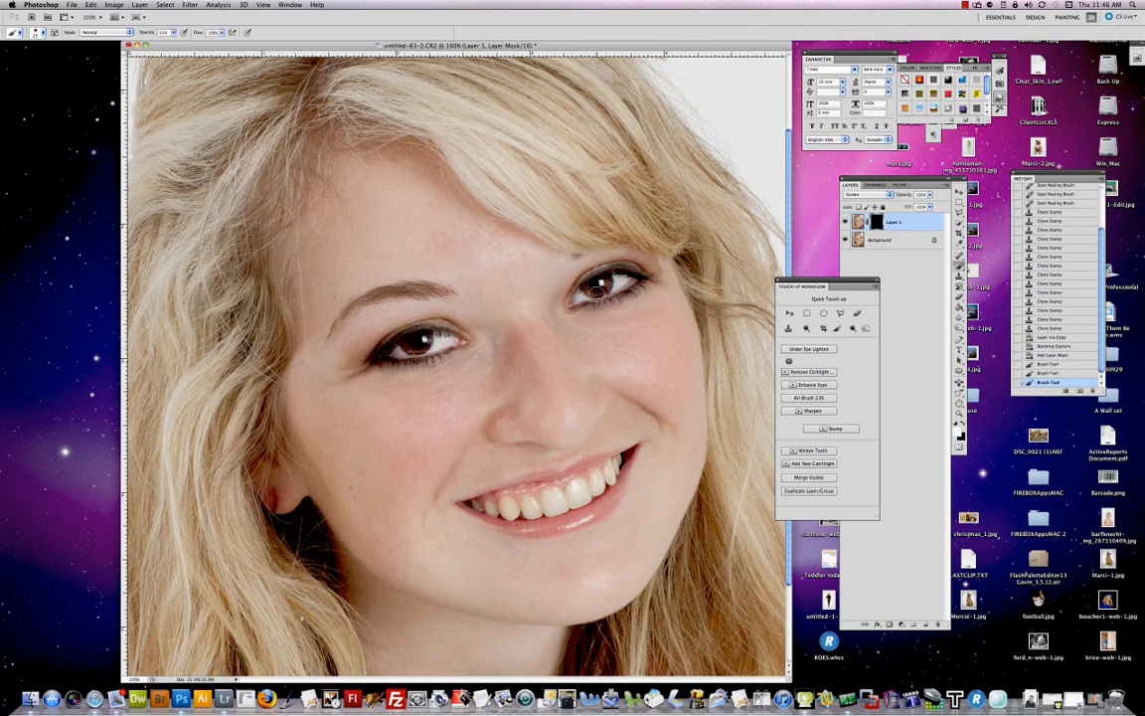
left_click_drag(584, 265, 623, 258)
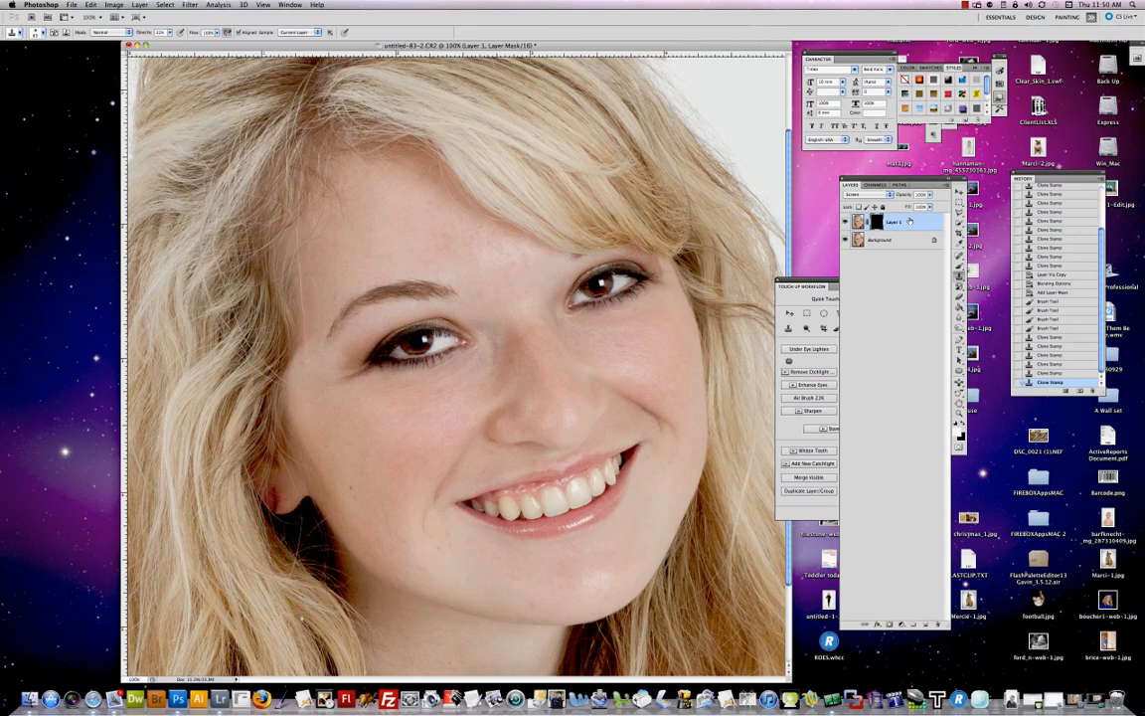
Step: Run the Stamp action to merge the visible layers onto a new layer
left_click_drag(923, 180, 949, 178)
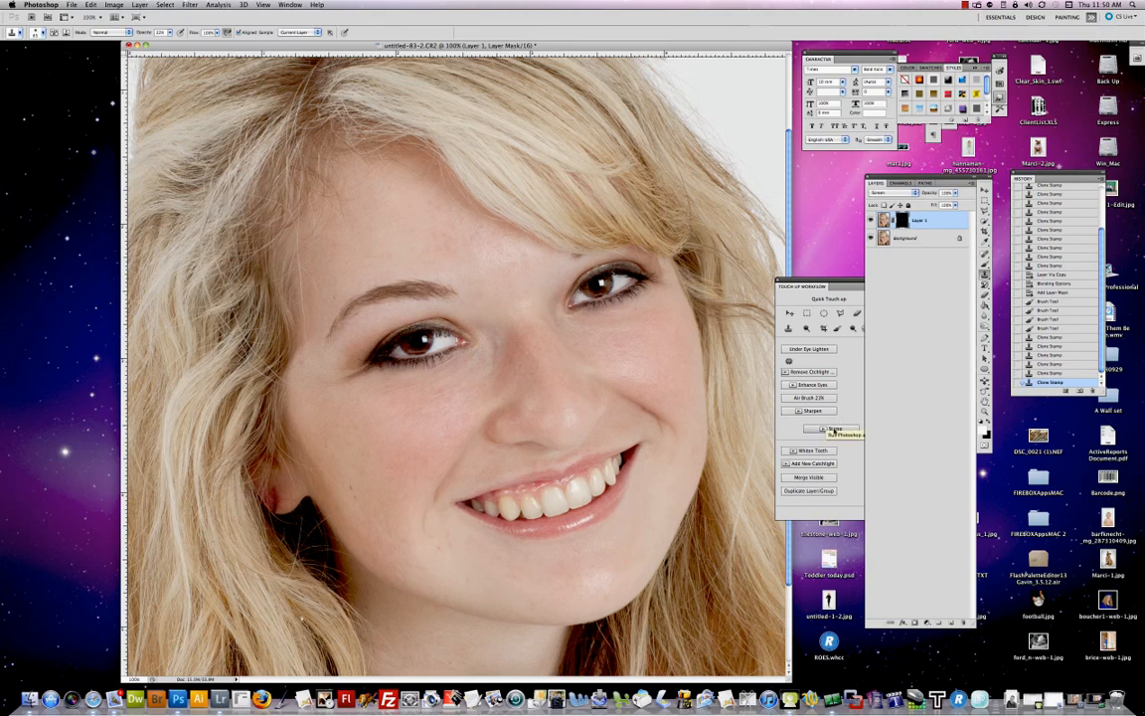
left_click(834, 428)
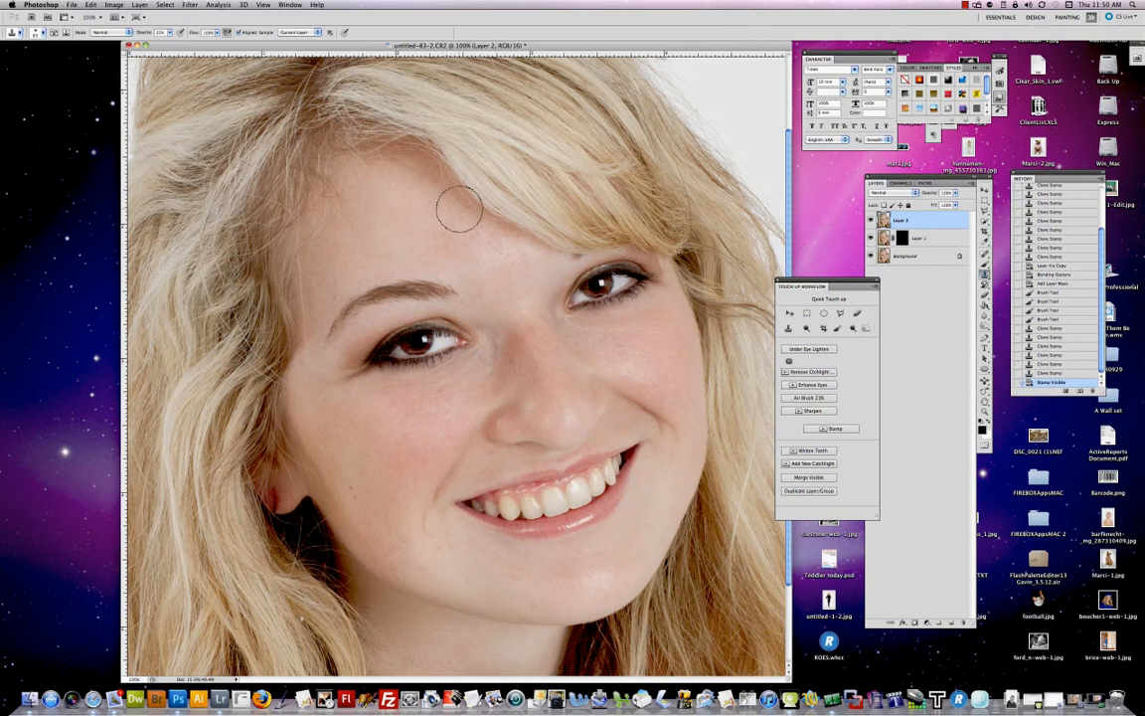
Step: Clone Stamp over skin on the nose, under the left eye and on the forehead of the stamped layer
left_click(545, 378, "alt")
mouse_move(563, 408)
left_mouse_down()
mouse_move(579, 413)
mouse_move(550, 416)
left_mouse_up()
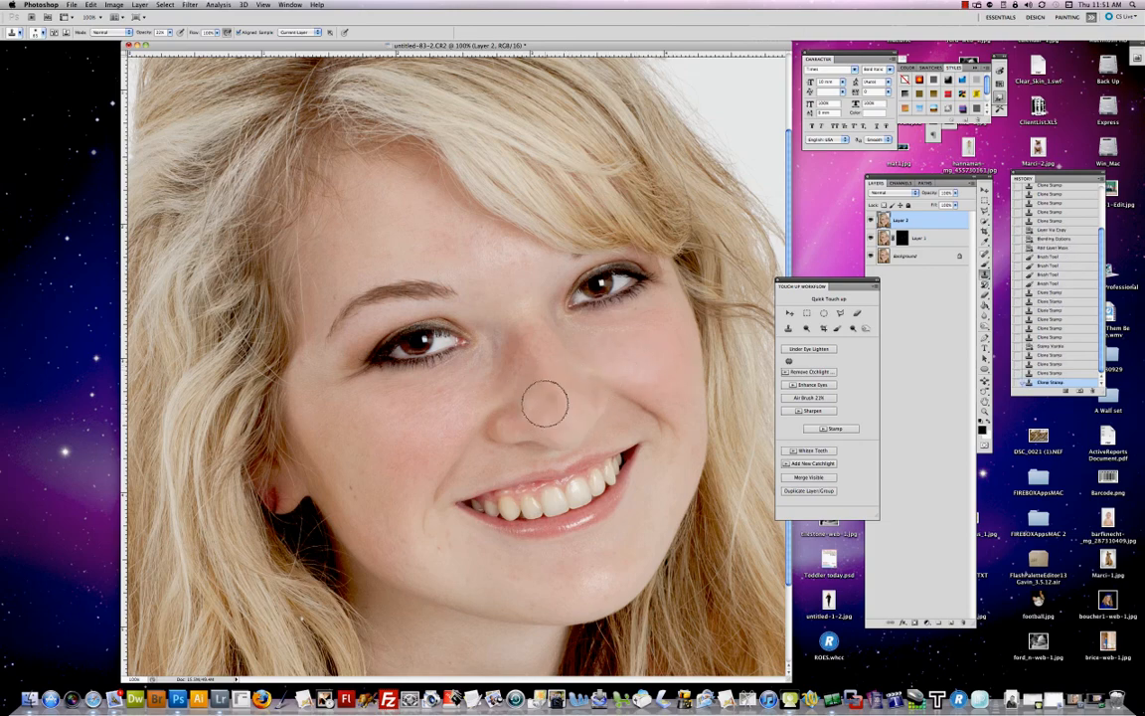
left_click(429, 413, "alt")
left_click_drag(444, 410, 457, 404)
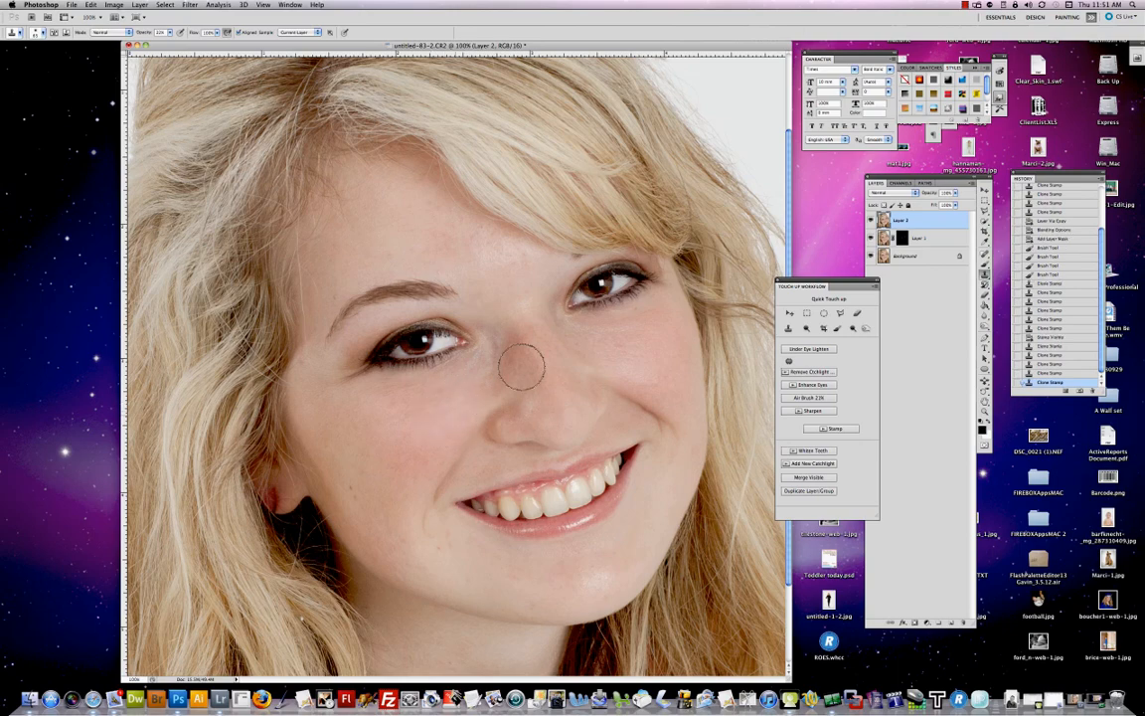
left_click_drag(525, 318, 525, 306)
left_click(453, 230, "alt")
mouse_move(487, 245)
left_mouse_down()
mouse_move(457, 257)
mouse_move(505, 251)
mouse_move(490, 262)
mouse_move(521, 272)
left_mouse_up()
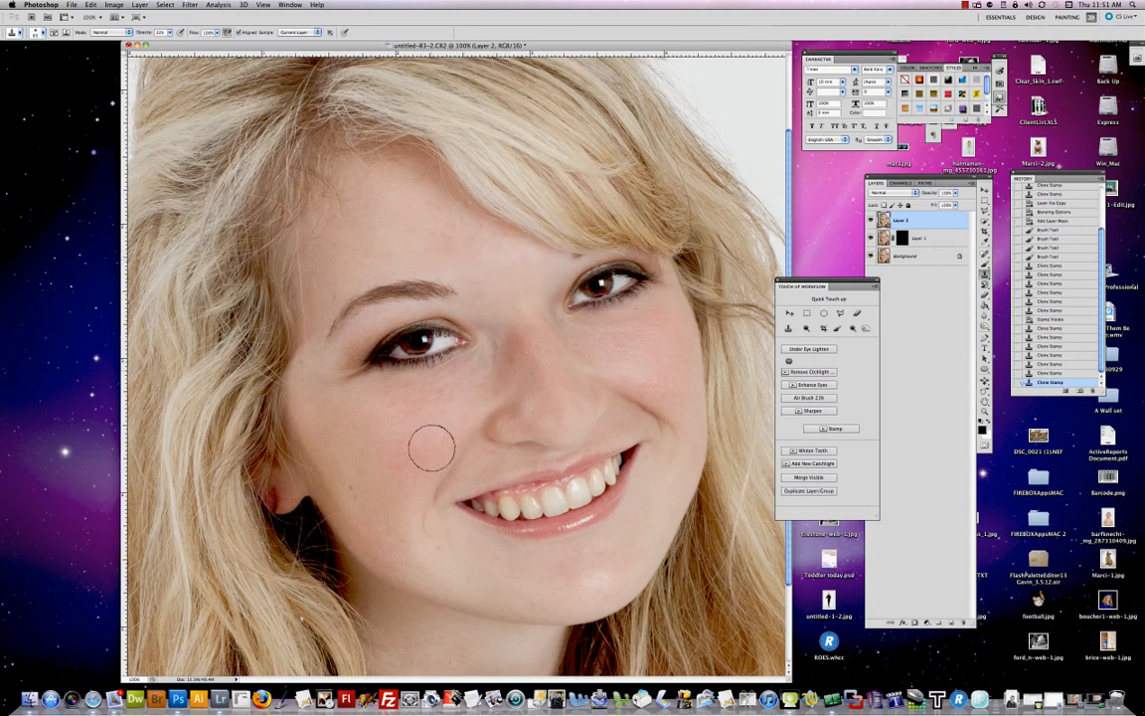
Step: Clone Stamp over skin on the left cheek, nose, right cheek and chin
left_click(419, 456, "alt")
mouse_move(445, 417)
left_mouse_down()
mouse_move(559, 365)
mouse_move(529, 401)
mouse_move(553, 374)
mouse_move(567, 401)
left_mouse_up()
left_click(551, 367, "alt")
left_click(554, 375, "alt")
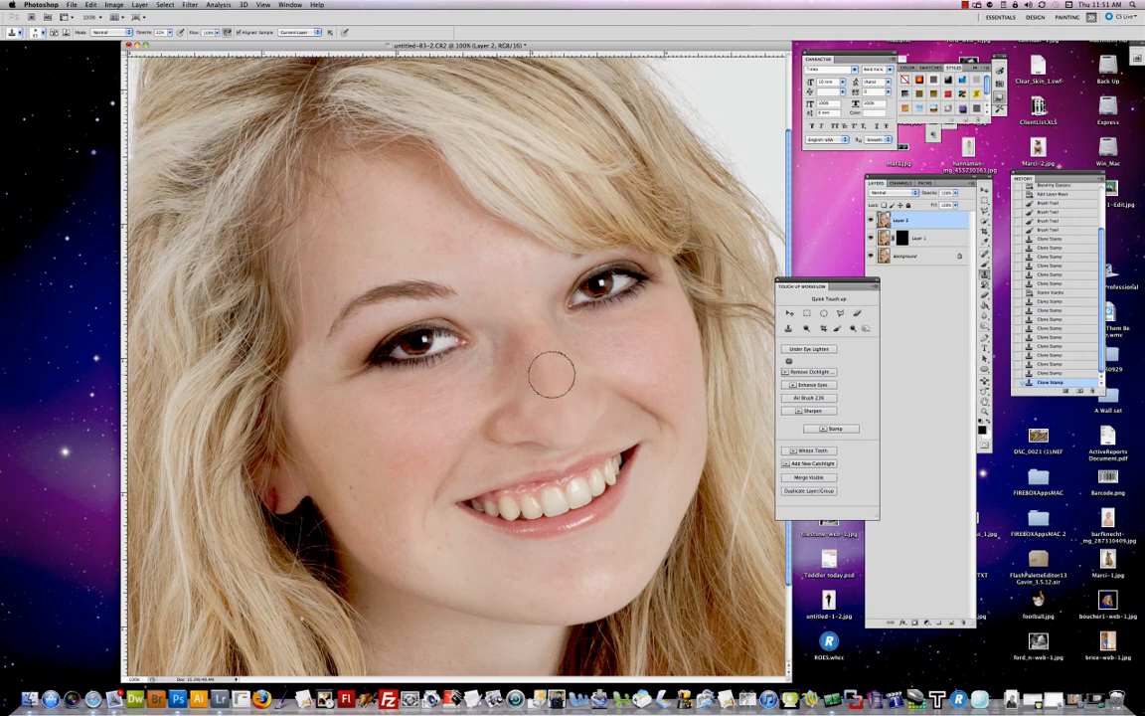
left_click(654, 350, "alt")
left_click_drag(629, 369, 649, 373)
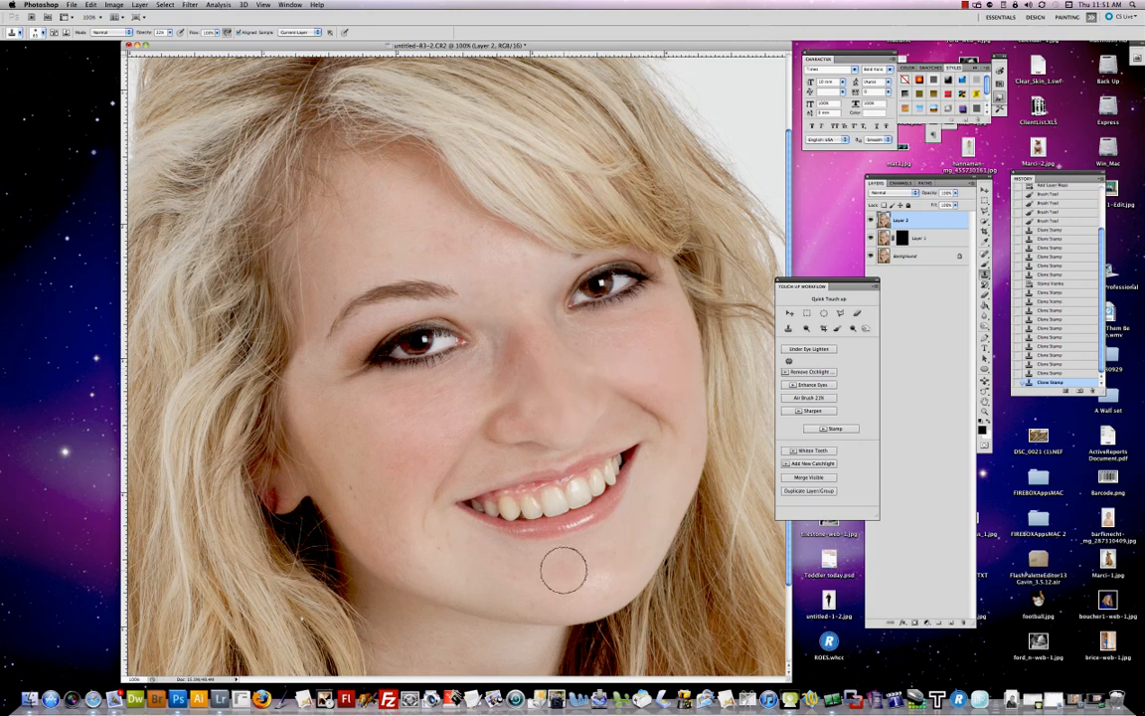
left_click(595, 581)
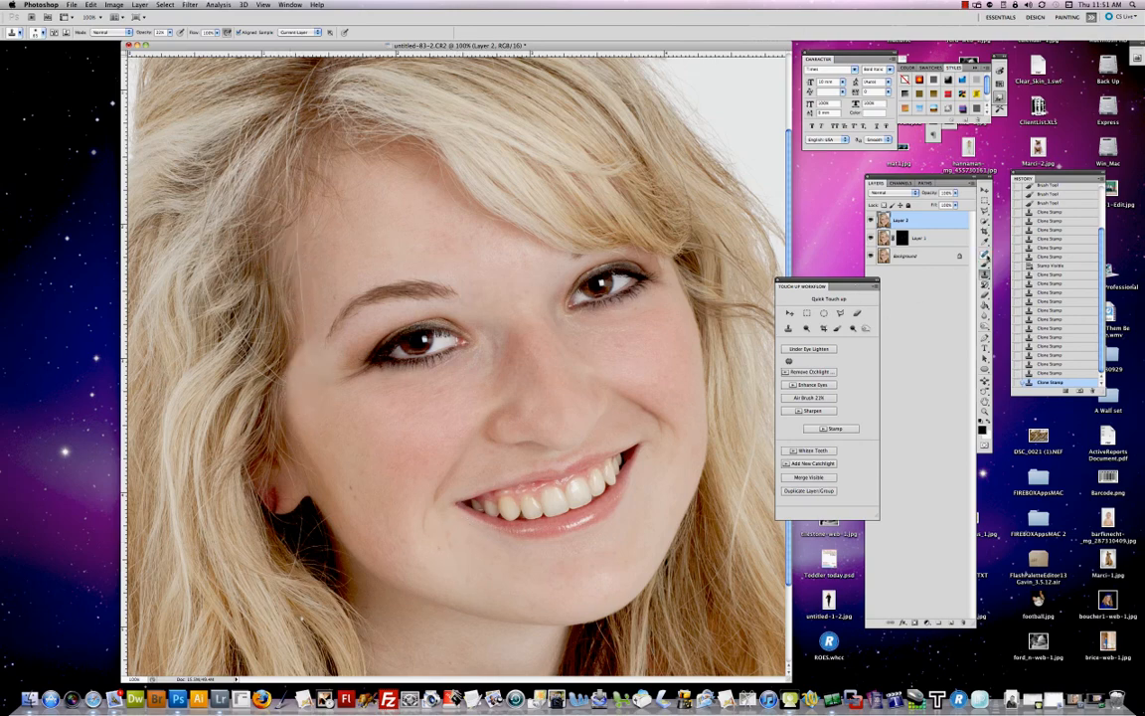
Step: Shrink the Spot Healing Brush and heal a spot at the left temple near the hairline
left_click_drag(986, 255, 1028, 254)
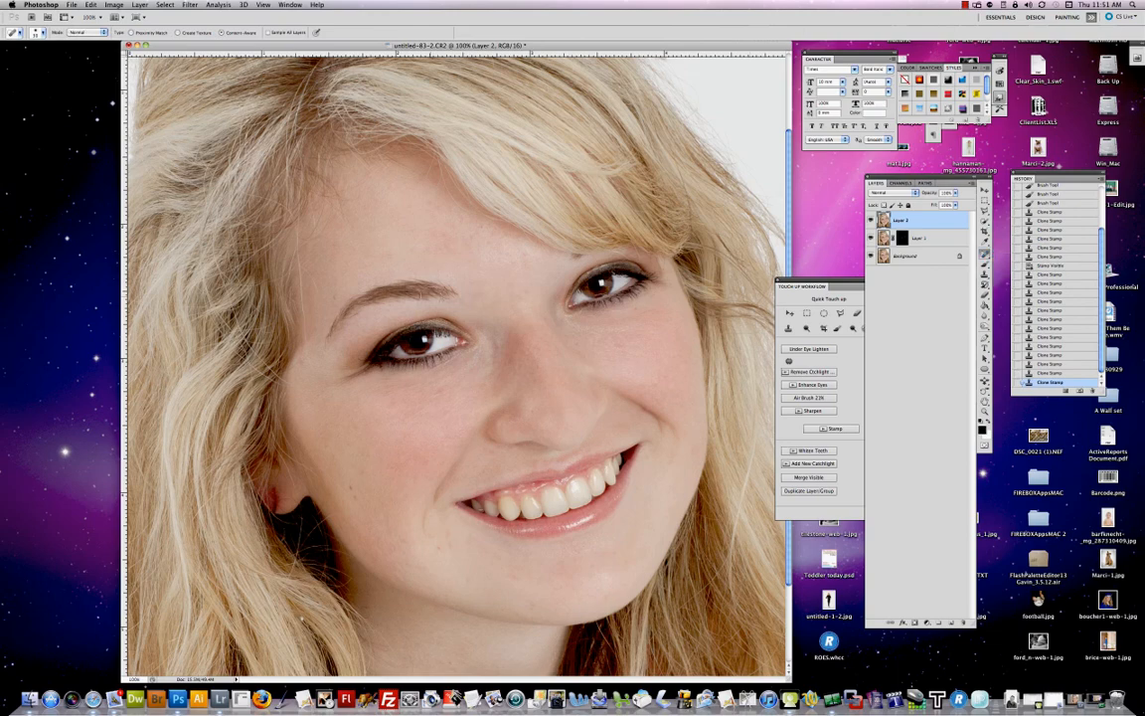
key("bracketleft")
key("bracketleft")
key("bracketleft")
mouse_move(298, 274)
left_mouse_down()
mouse_move(306, 350)
mouse_move(302, 291)
mouse_move(315, 292)
mouse_move(301, 262)
left_mouse_up()
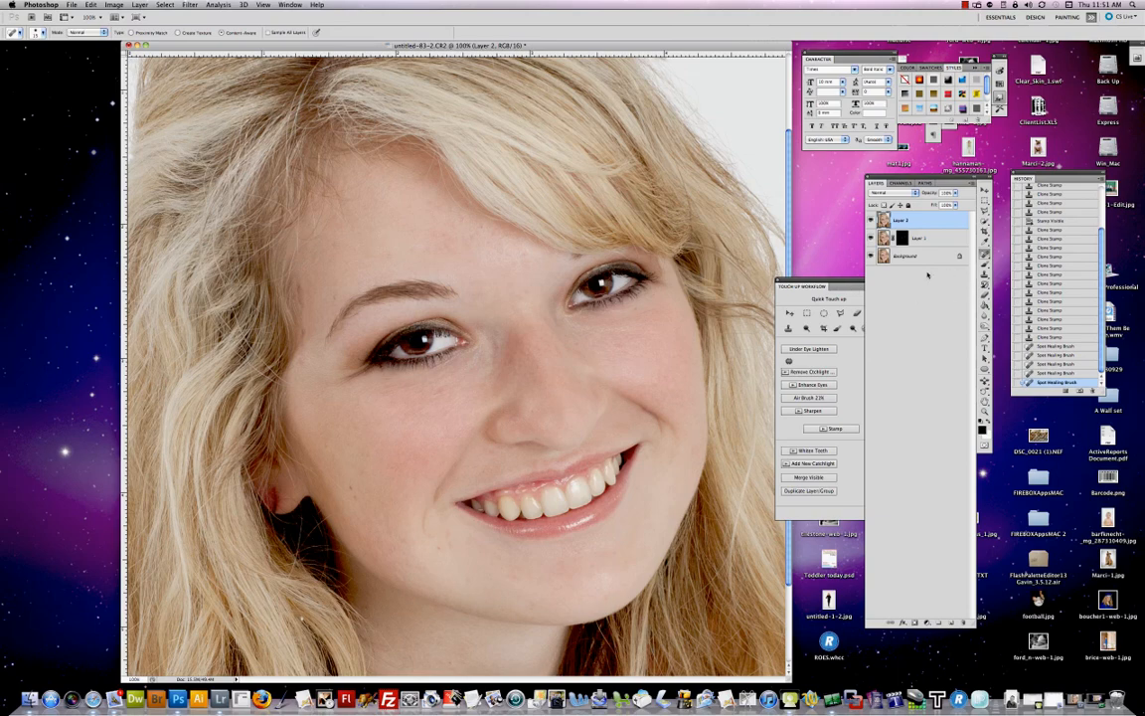
Step: Clone Stamp at 60% opacity with a smaller brush over spots on the left temple and brow area
key("s")
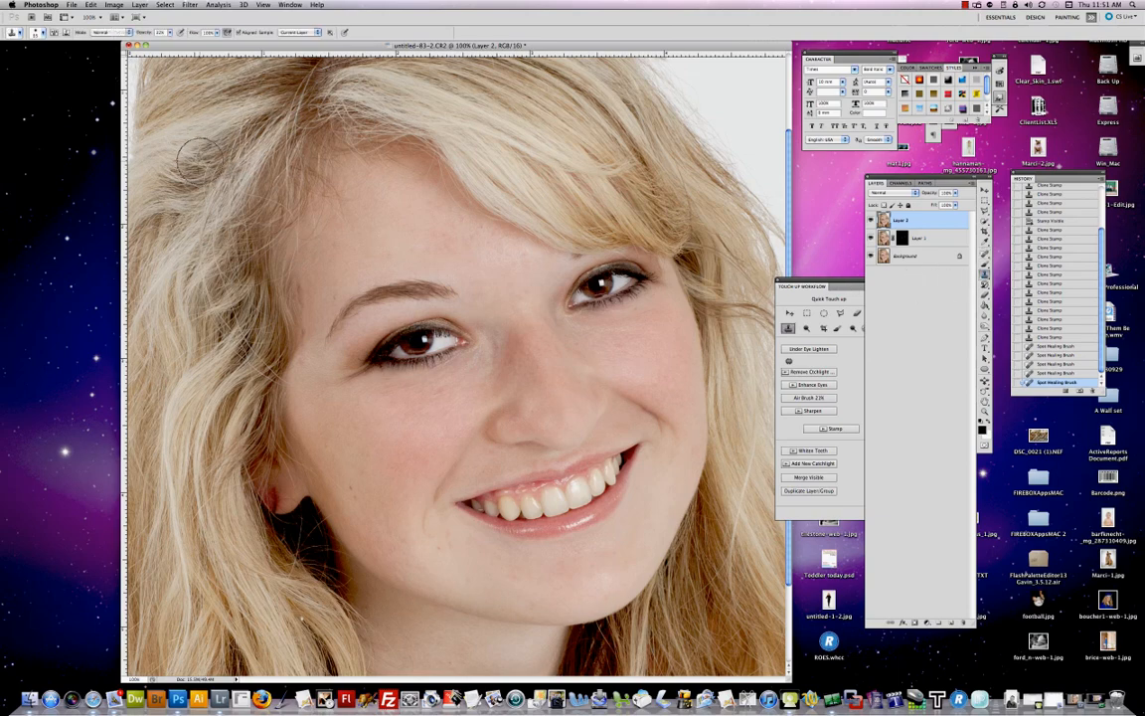
key("6")
key("bracketleft")
key("bracketleft")
key("bracketleft")
key("bracketleft")
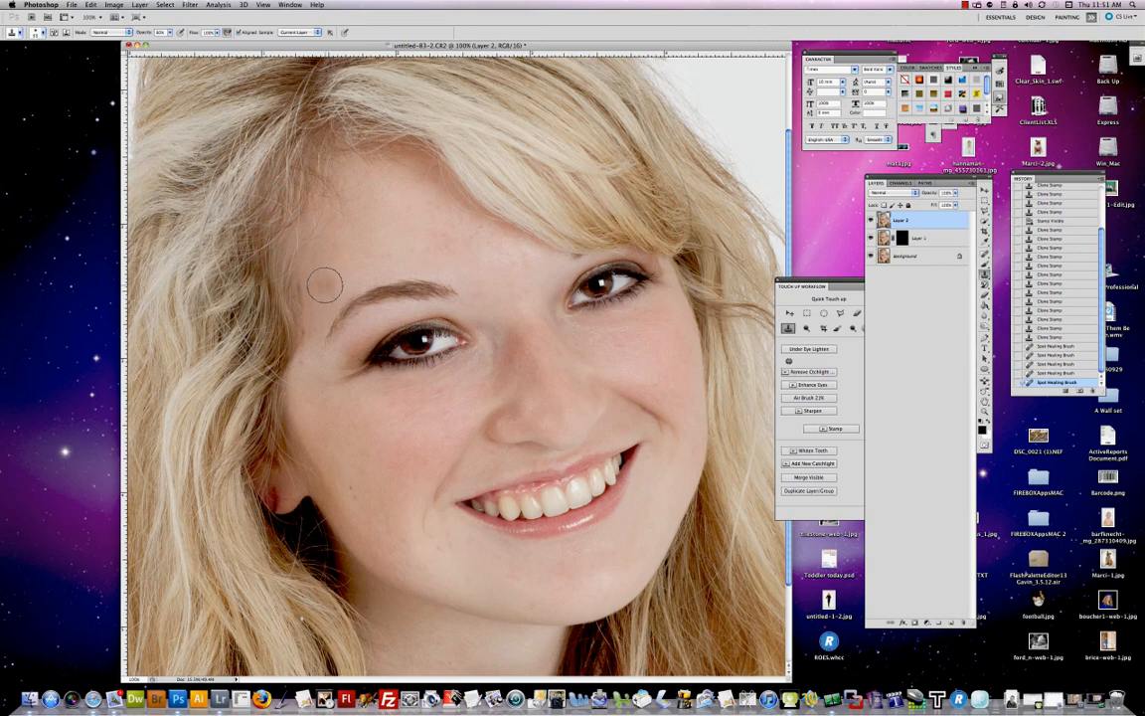
left_click(317, 282, "alt")
mouse_move(277, 258)
left_mouse_down()
mouse_move(276, 270)
mouse_move(277, 253)
left_mouse_up()
key("super+z")
left_click(306, 291)
left_click(305, 298)
left_click(305, 304)
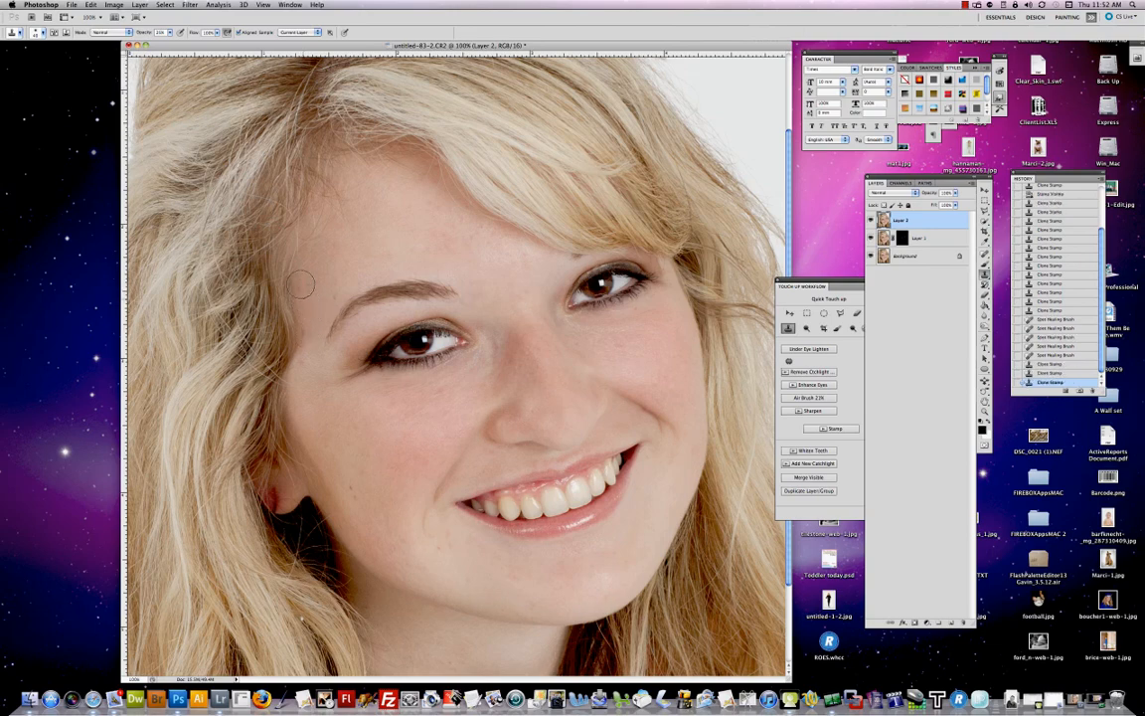
left_click(305, 338)
left_click(298, 284)
left_click(299, 280)
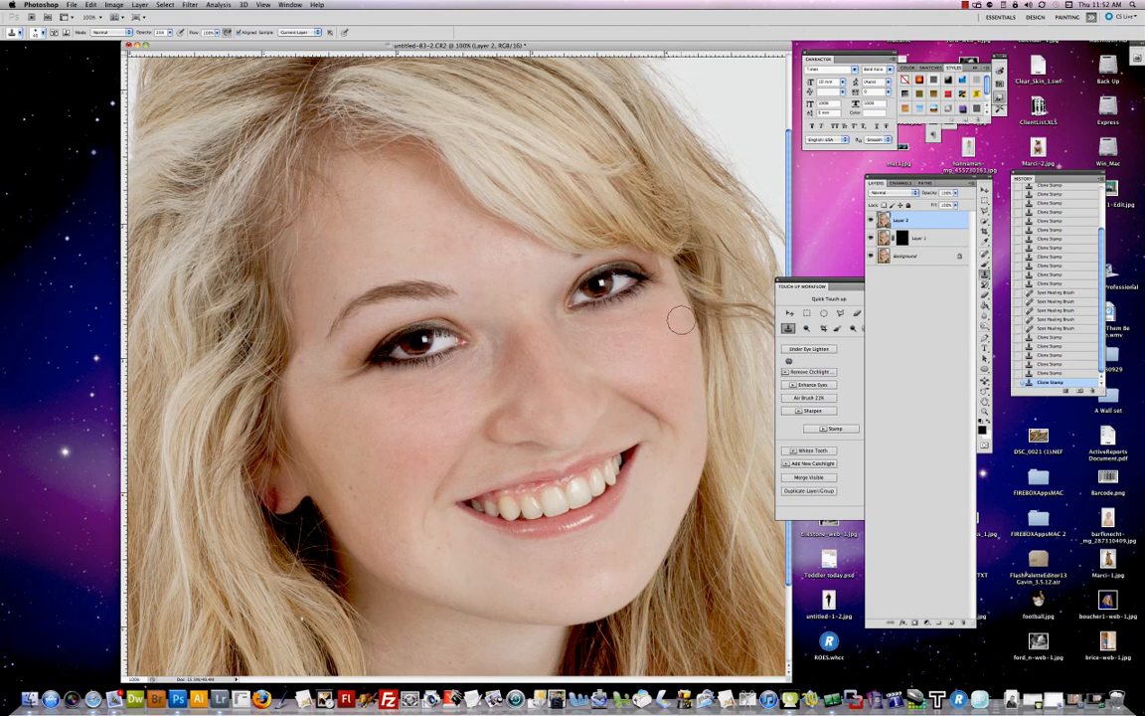
Step: Reopen the Portraiture filter and set the Enhancements brightness to 0
key("super+alt+f")
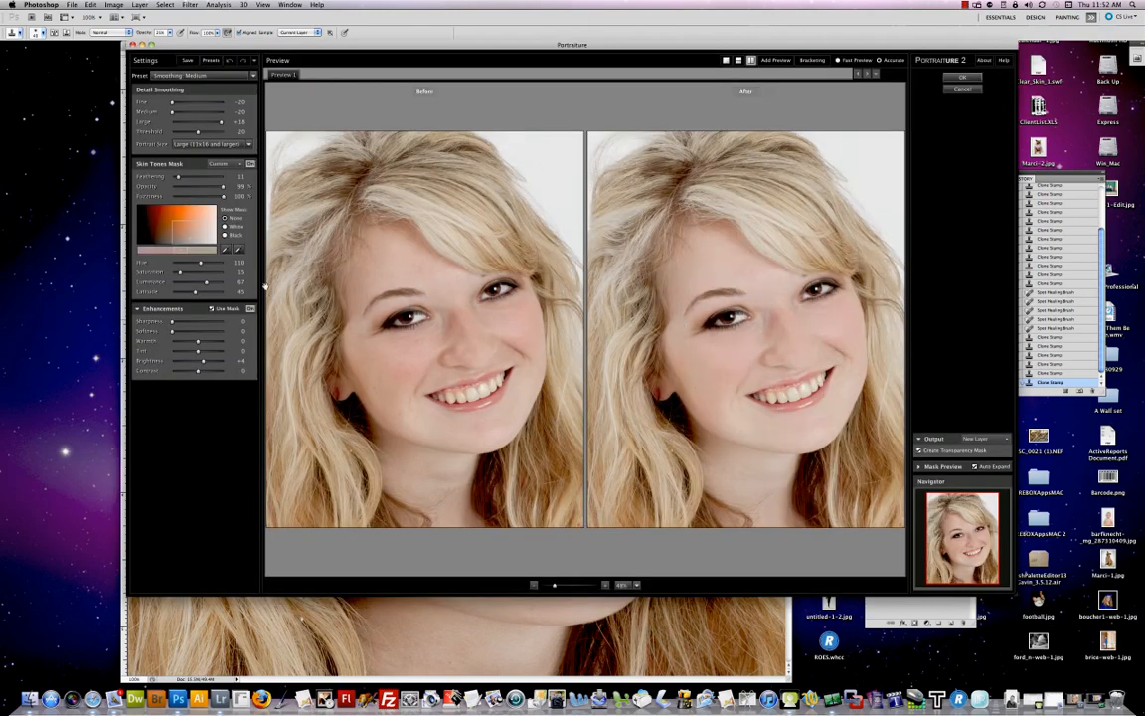
left_click(226, 250)
left_click(199, 361)
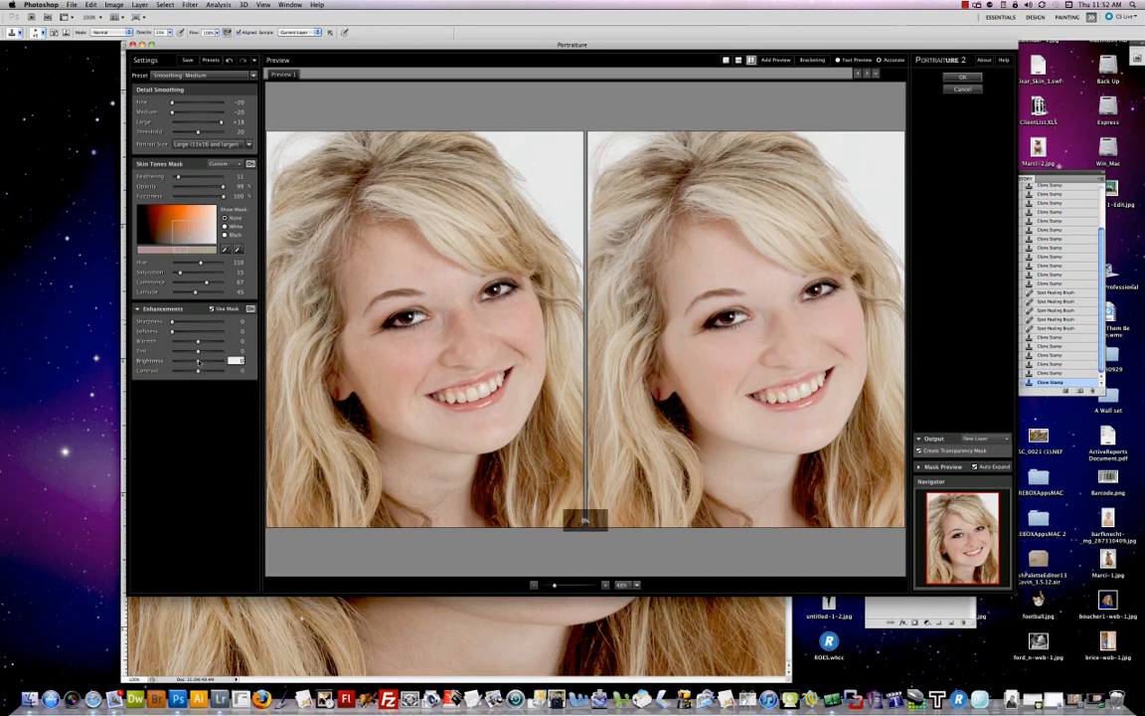
Step: Sample the forehead skin with the Skin Tones Mask eyedropper and apply Portraiture
left_click(225, 250)
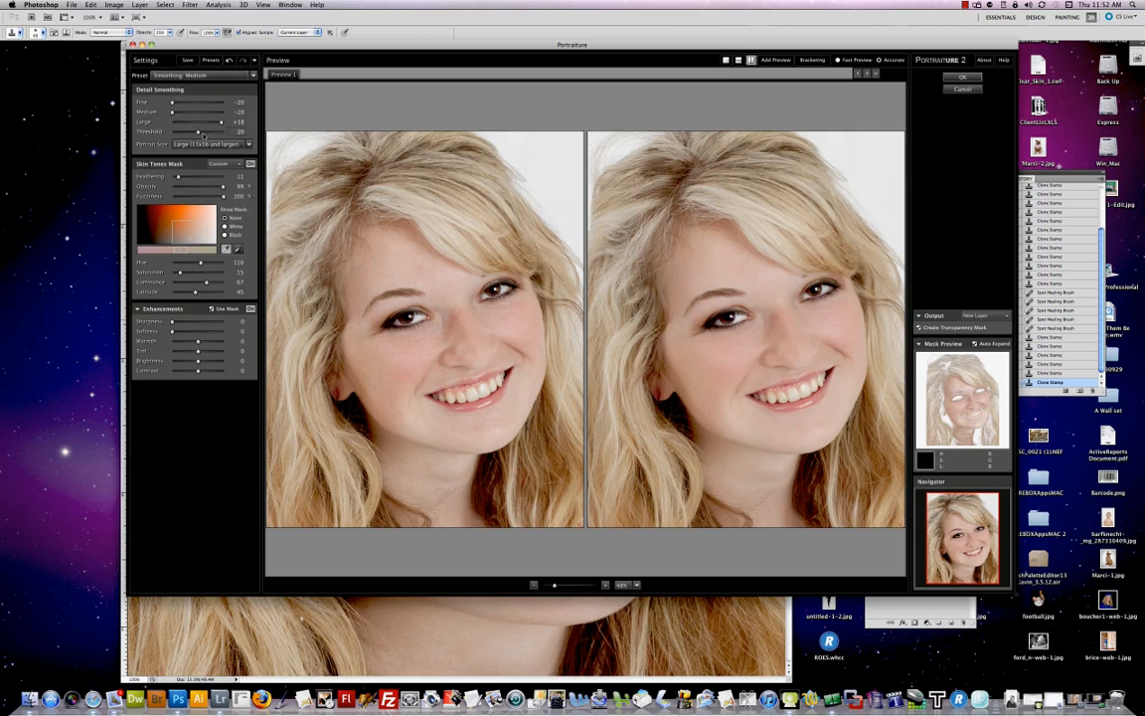
left_click_drag(202, 136, 206, 147)
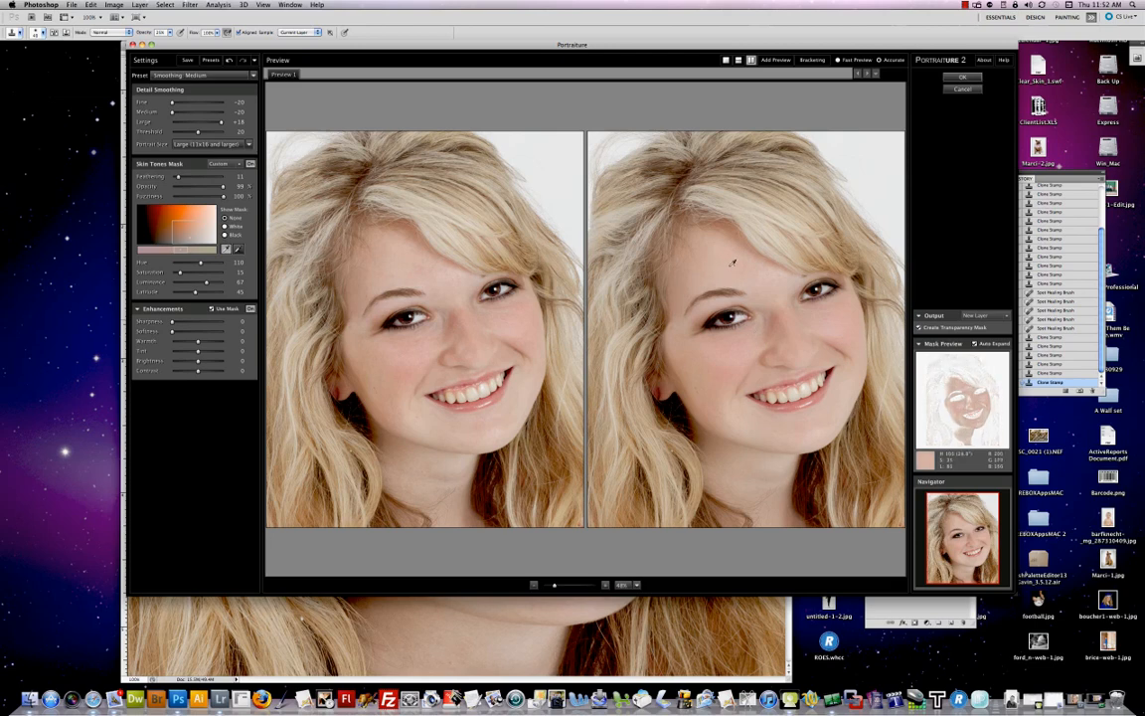
left_click(733, 262)
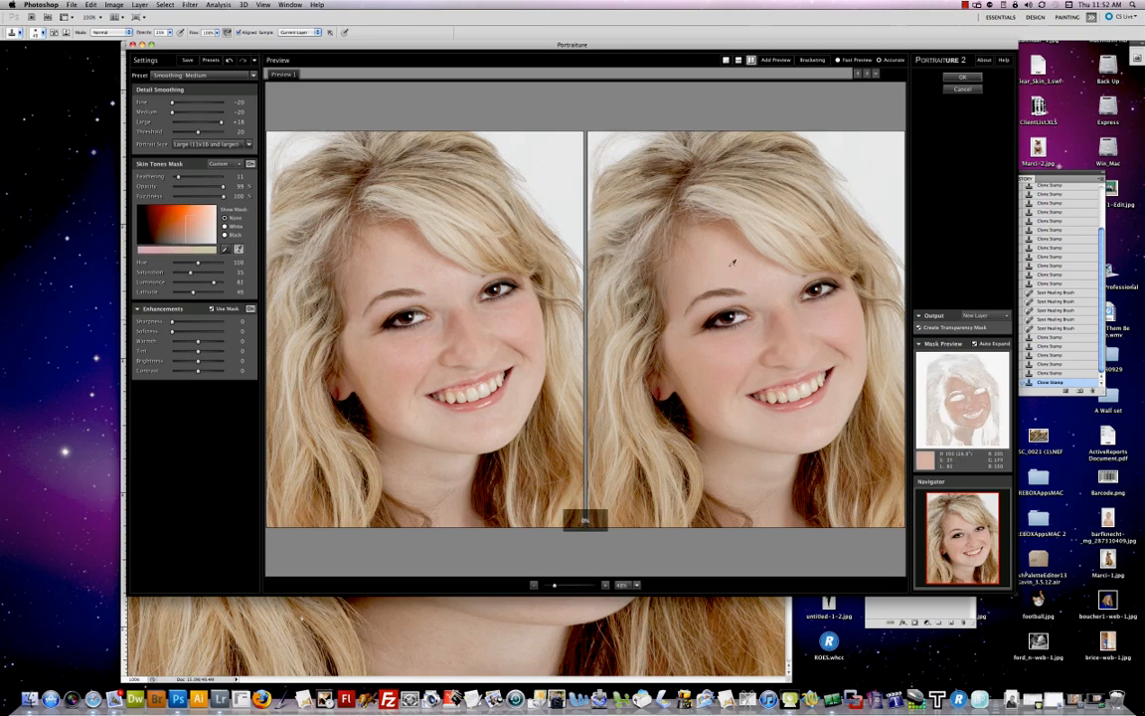
left_click(951, 77)
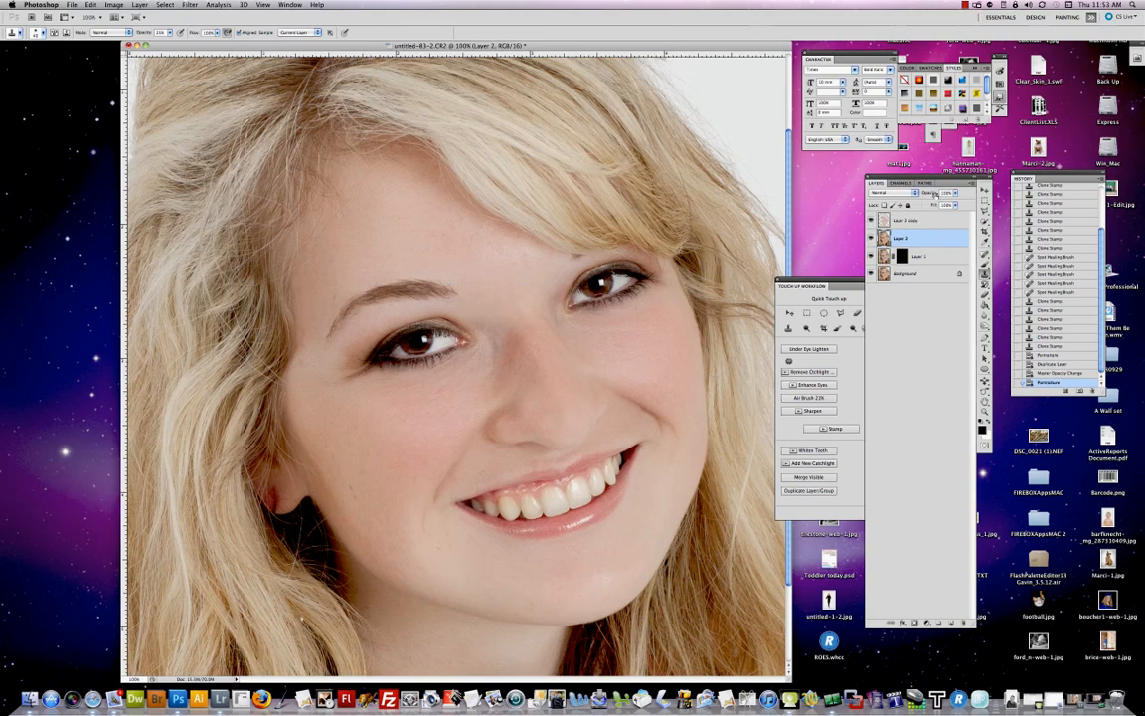
Step: Lower the opacity of the Portraiture-smoothed layer copy to blend the skin smoothing
left_click_drag(936, 195, 922, 193)
left_click_drag(920, 193, 910, 193)
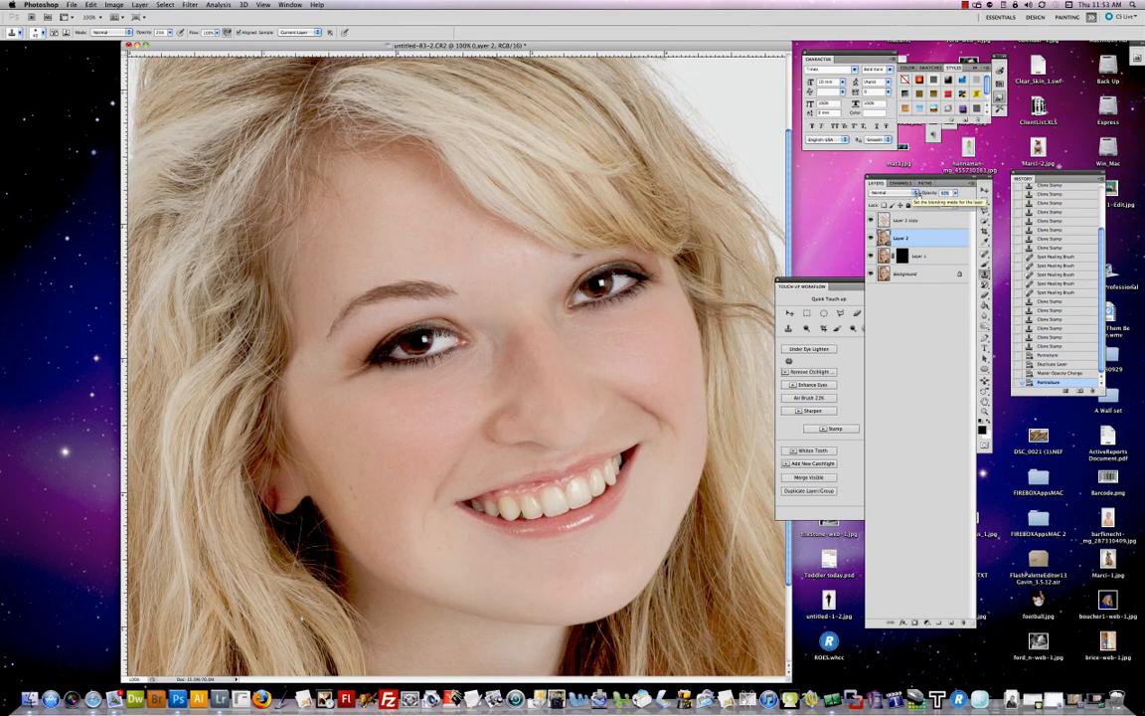
left_click(910, 220)
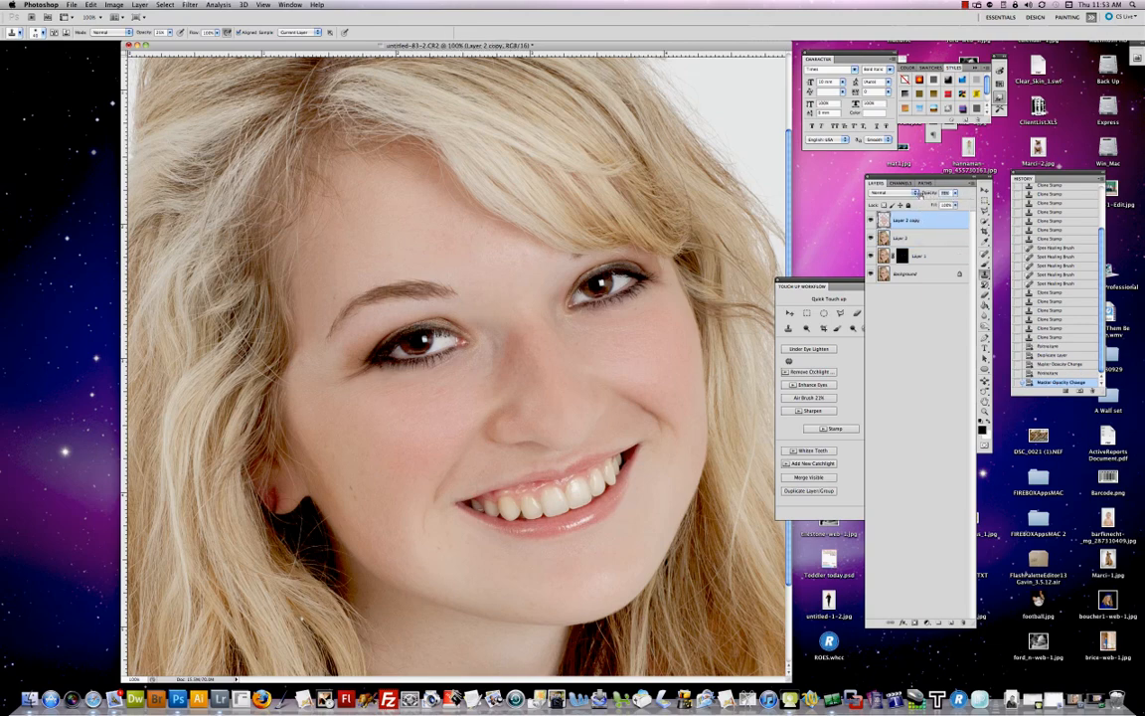
left_click_drag(922, 195, 919, 195)
key("Return")
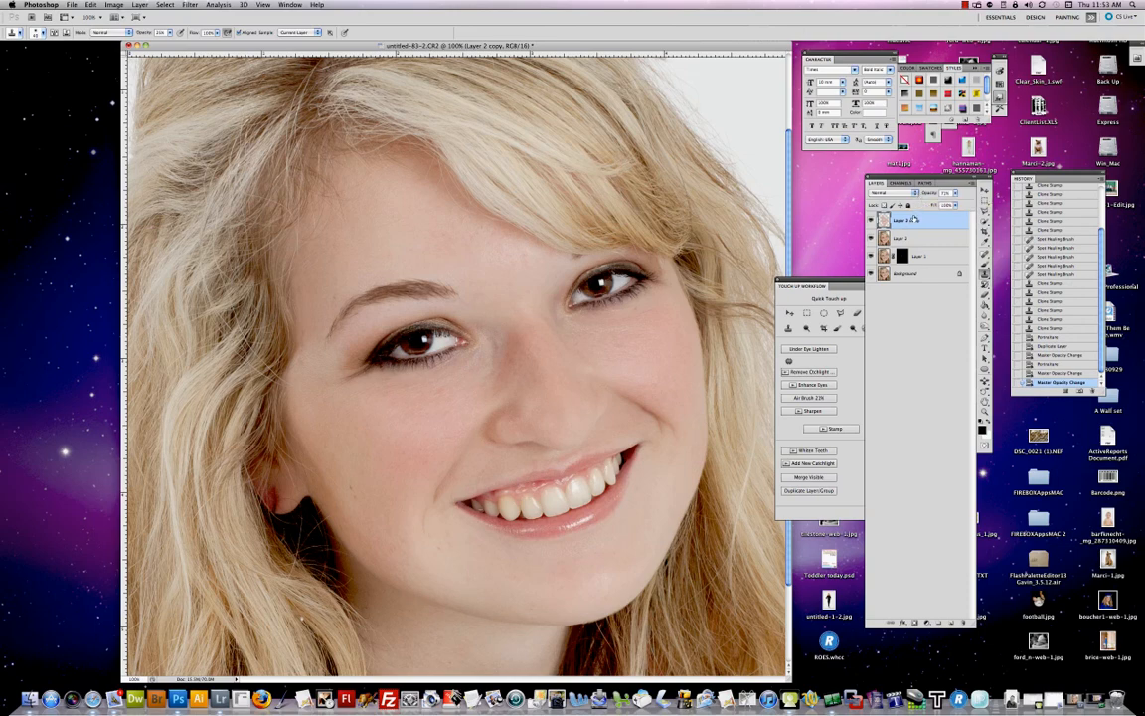
Step: Stamp the visible layers onto a new layer and select the upper teeth with the Polygonal Lasso
left_click(840, 430)
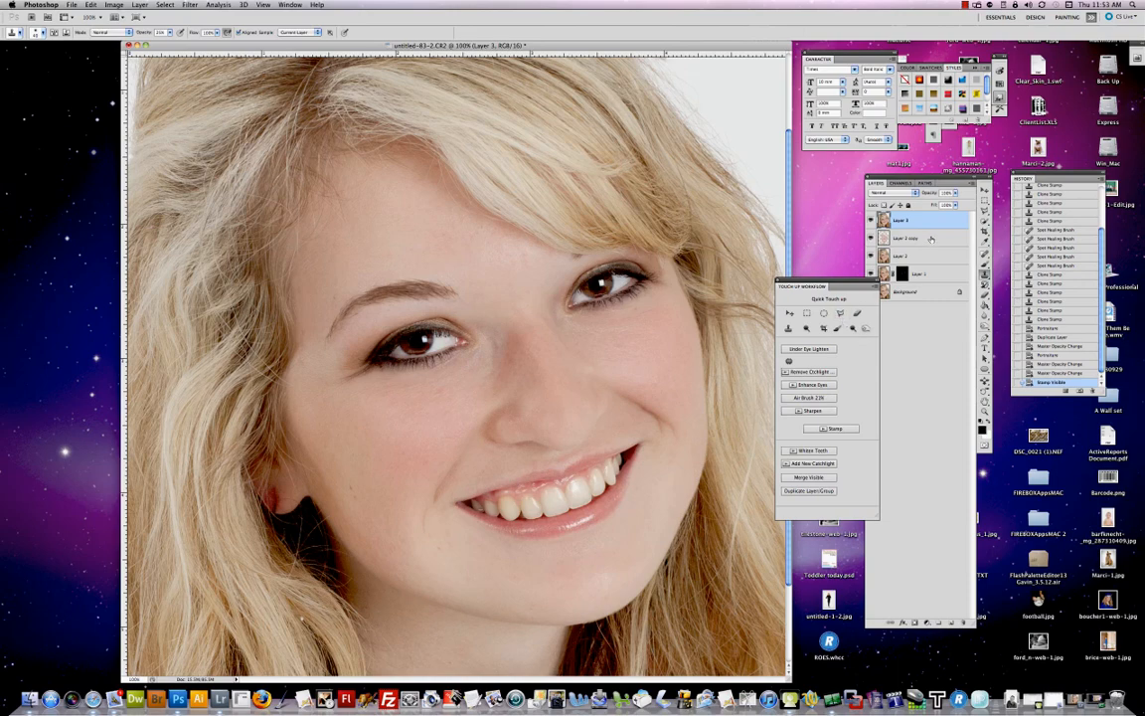
left_click(840, 313)
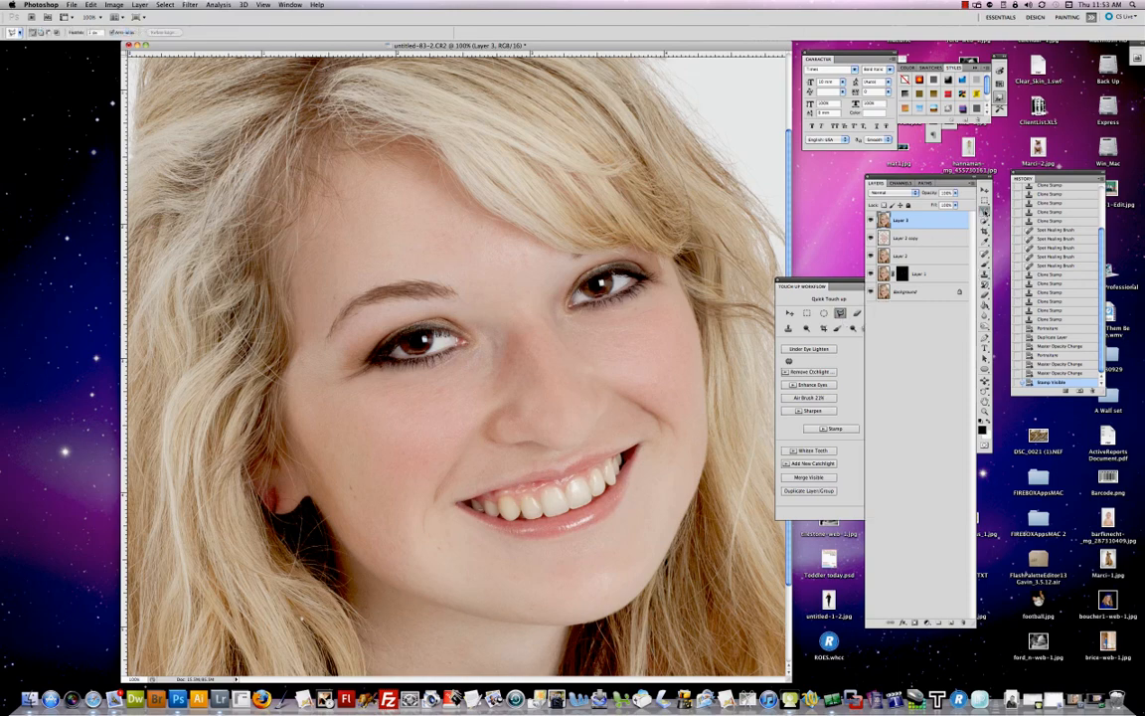
left_click(985, 212)
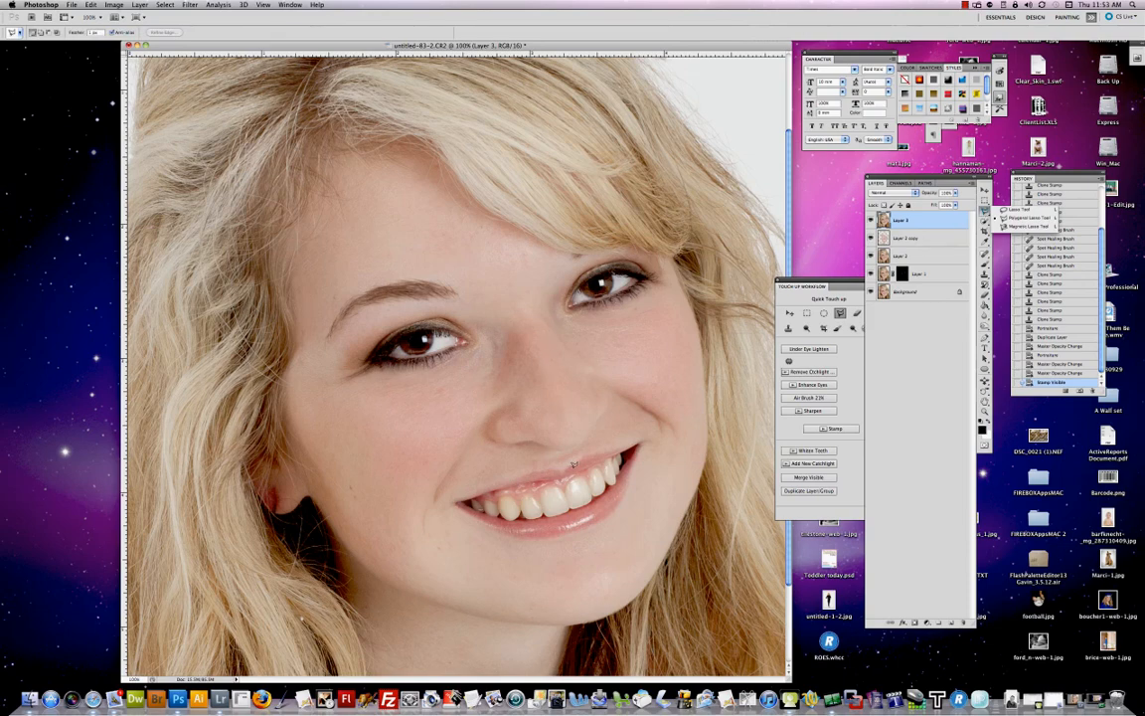
left_click(597, 455)
left_click(630, 447)
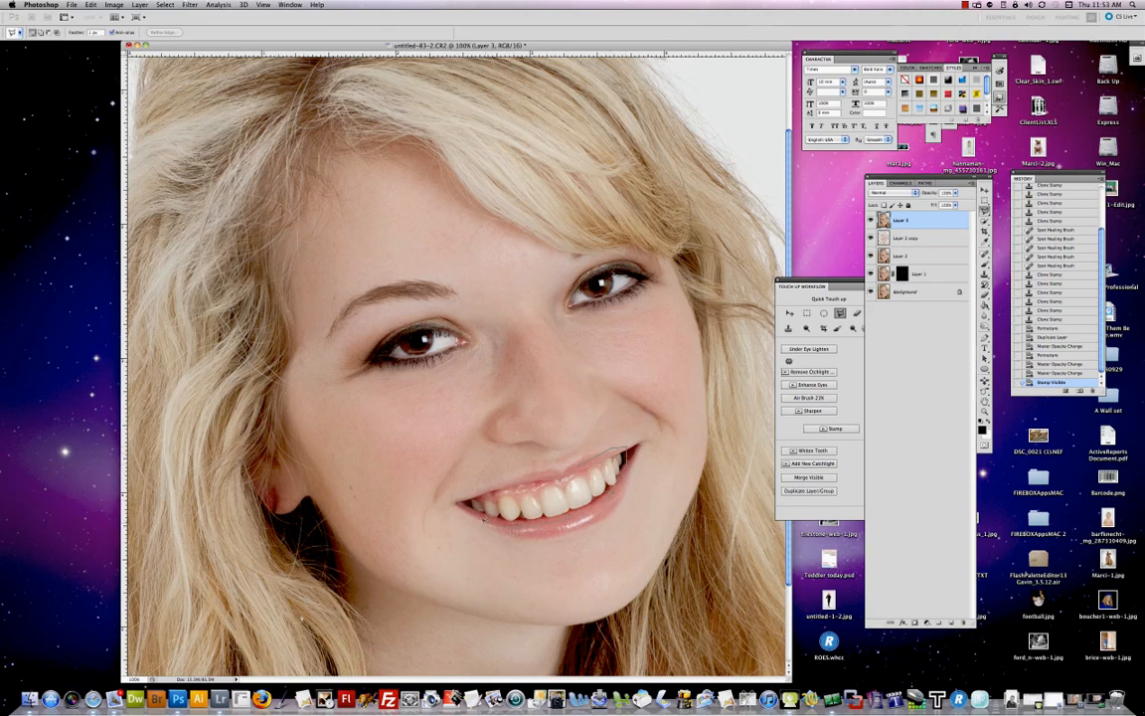
double_click(554, 476)
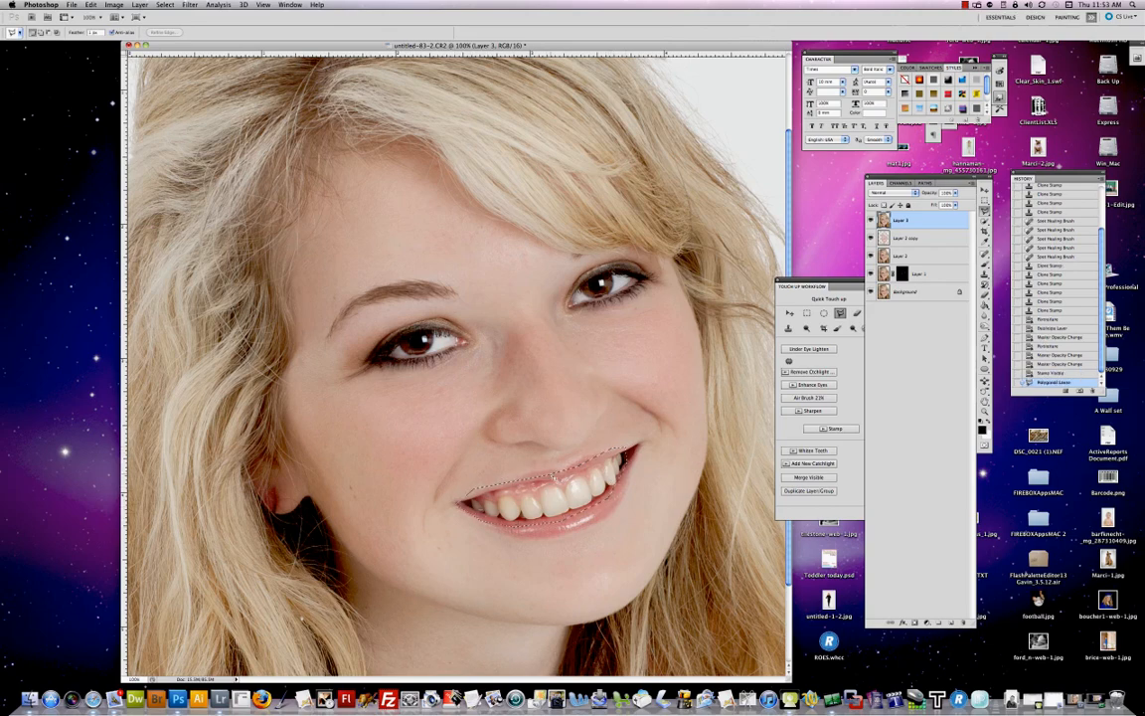
Step: Run the Whiten Teeth action on the selection and review the Yellows settings of its Hue/Saturation layer
left_click(813, 451)
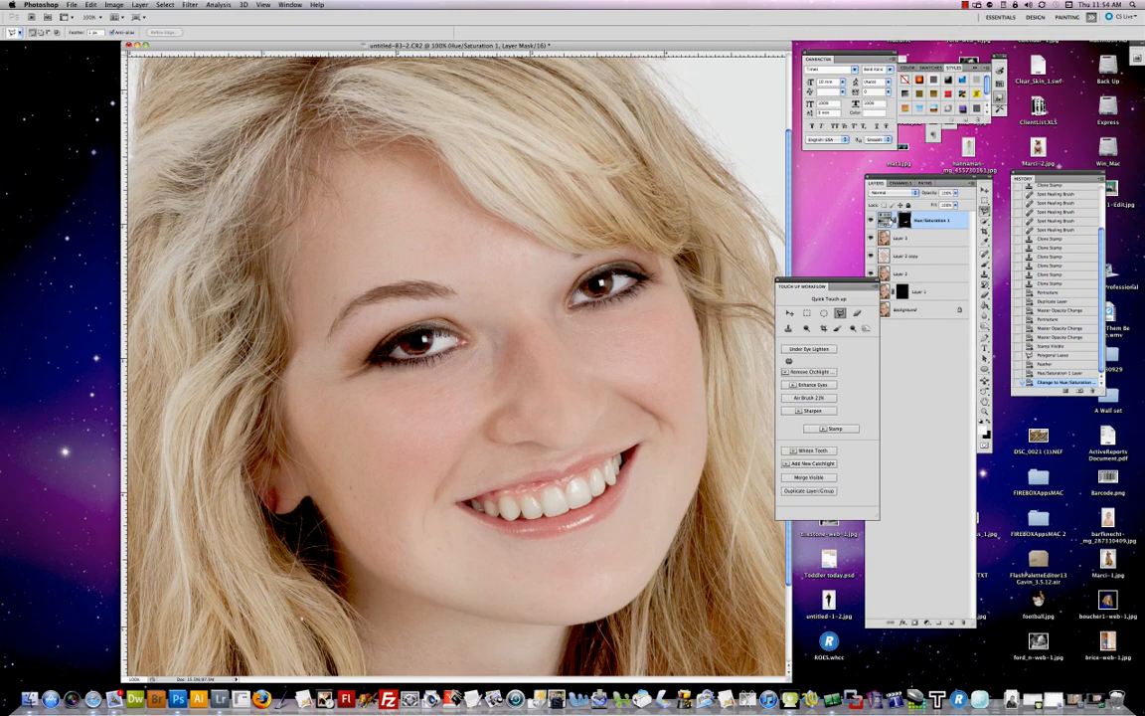
left_click(884, 220)
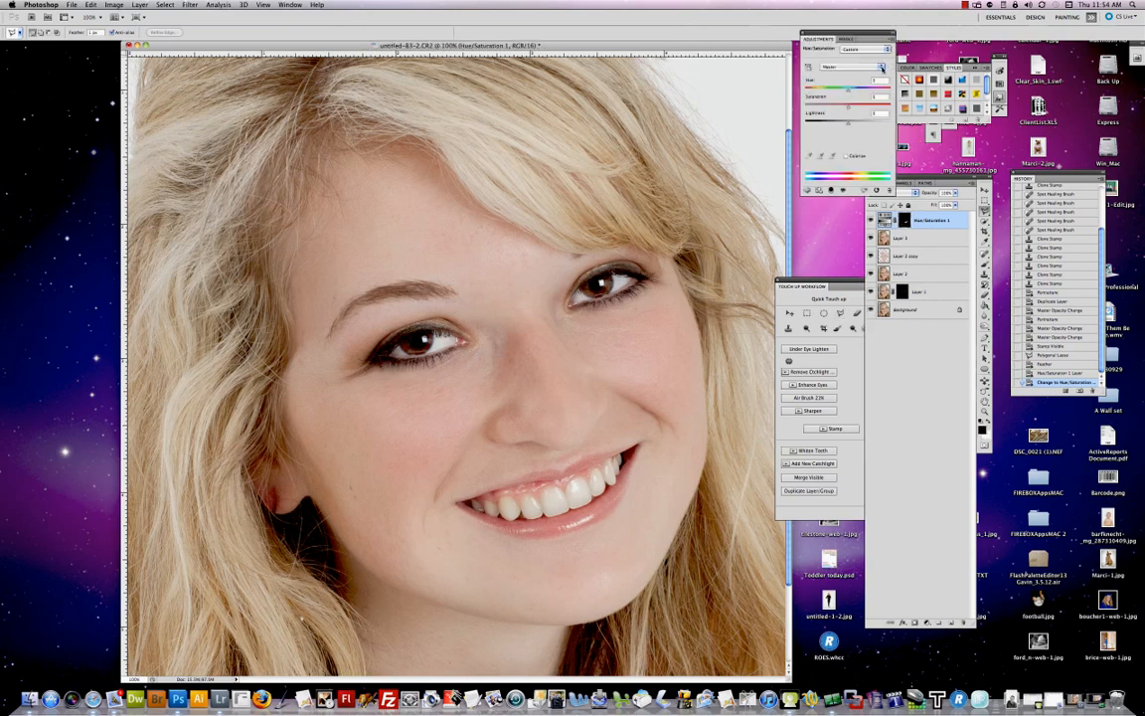
left_click(845, 66)
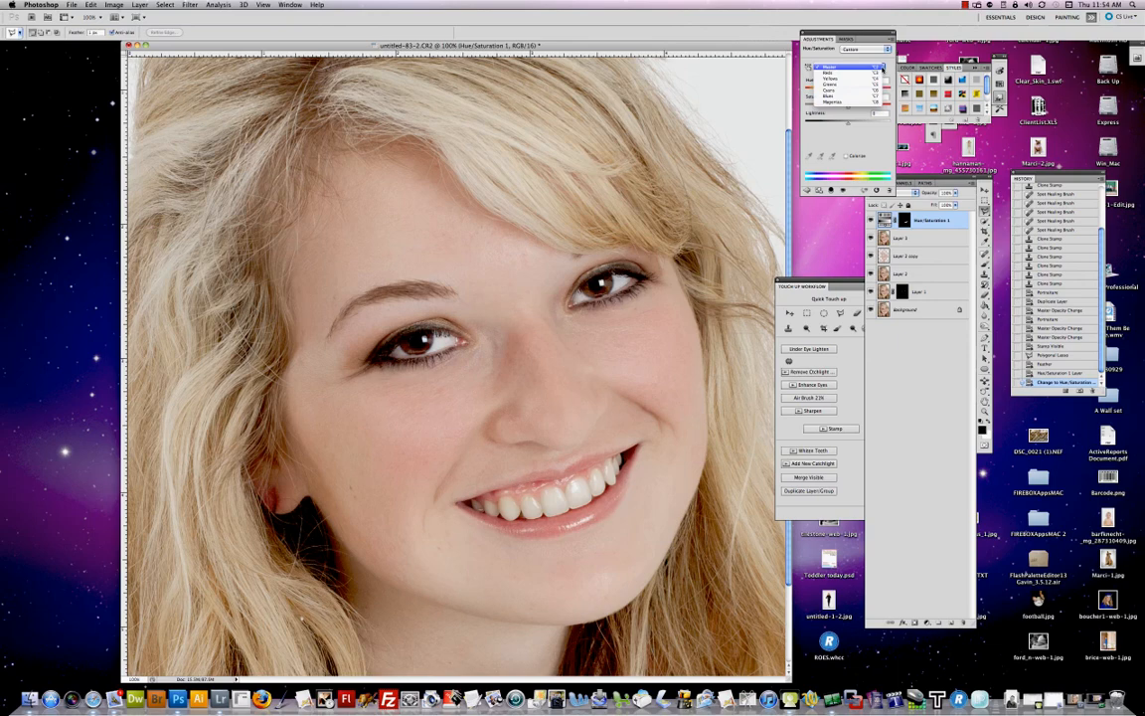
left_click(848, 79)
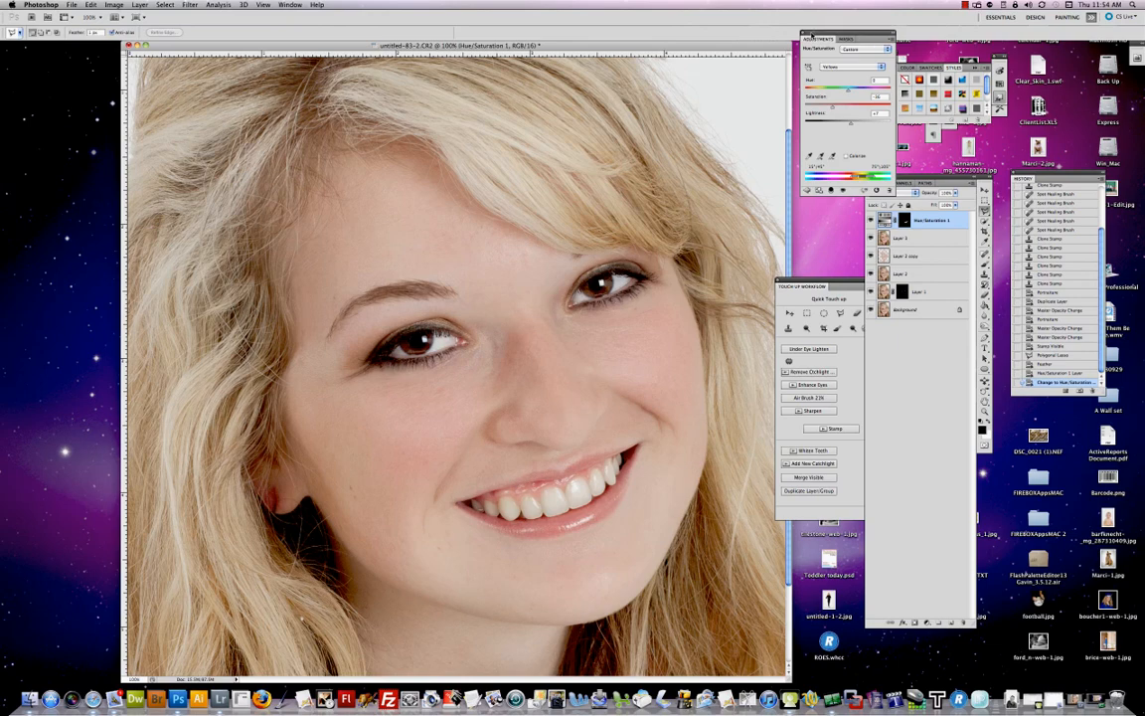
left_click(805, 33)
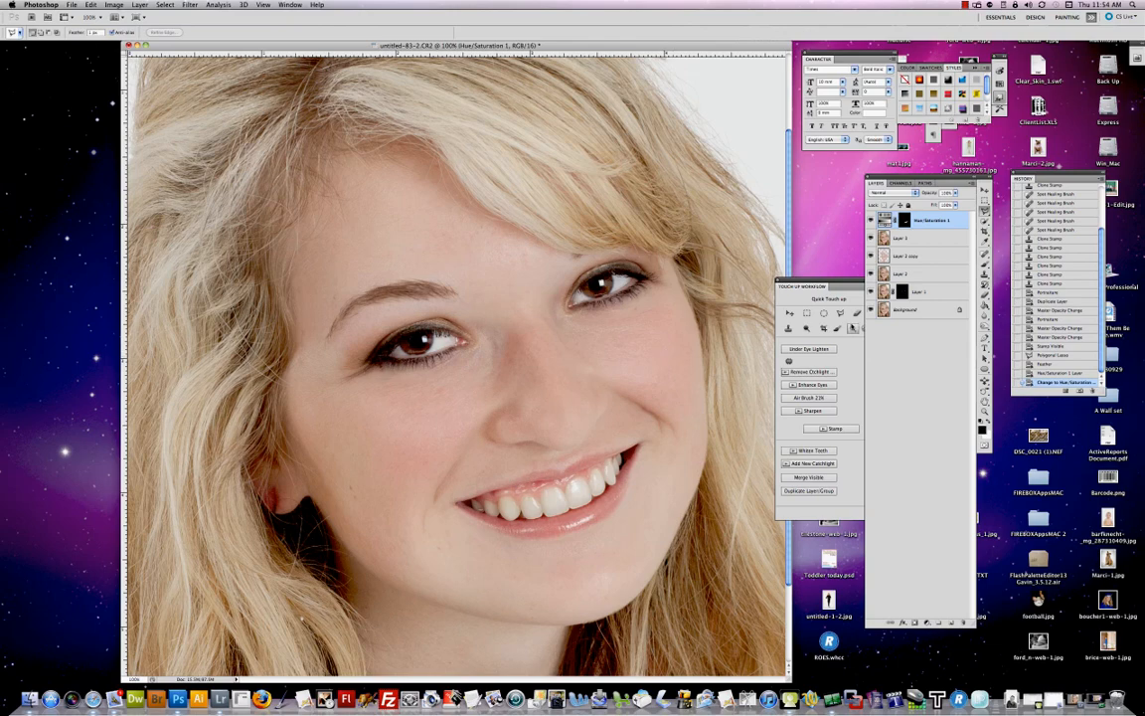
Step: Stamp the visible layers onto a new layer and convert it for Smart Filters
left_click(835, 429)
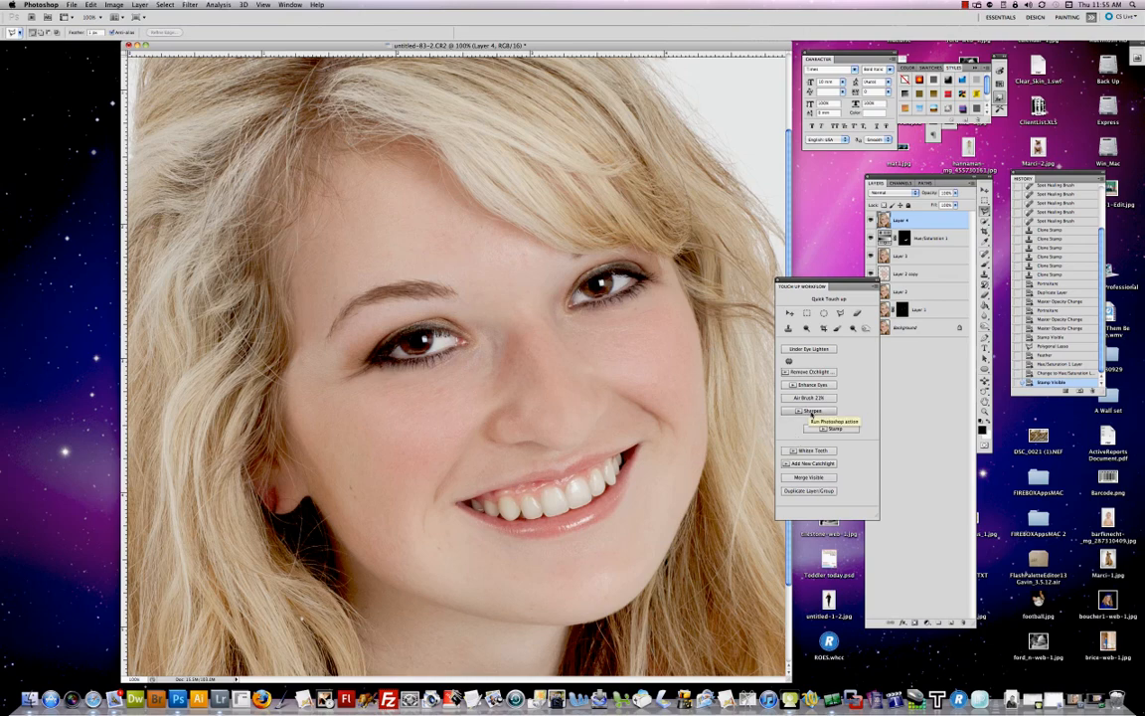
left_click(190, 5)
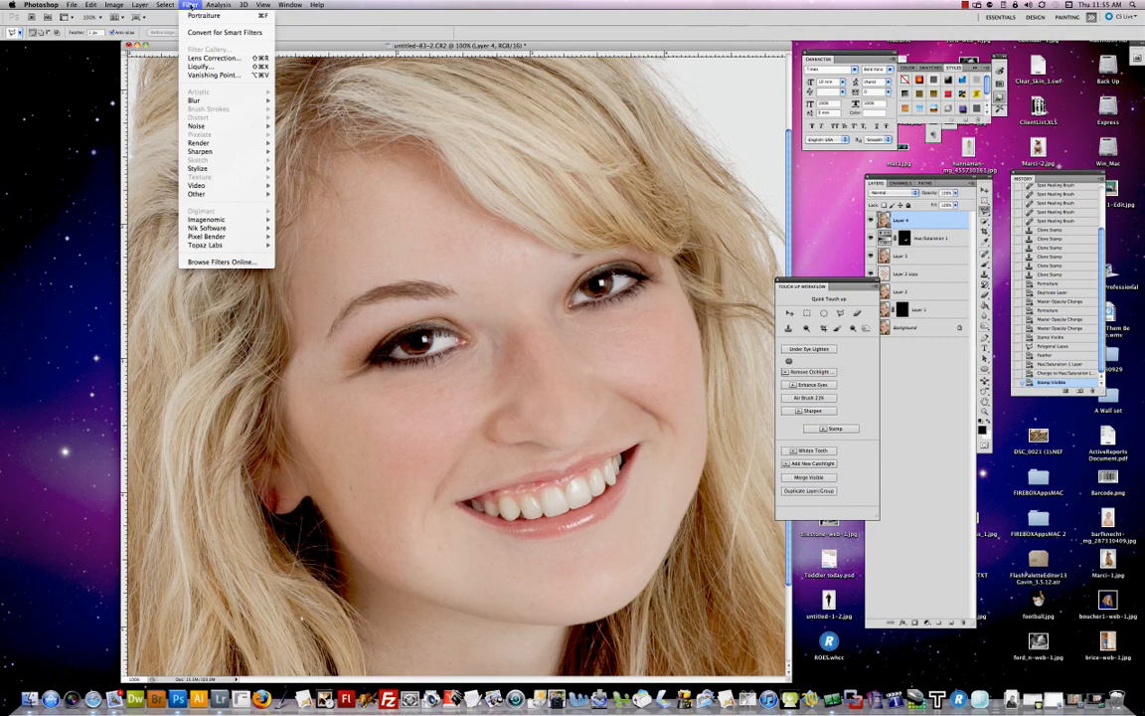
left_click(203, 34)
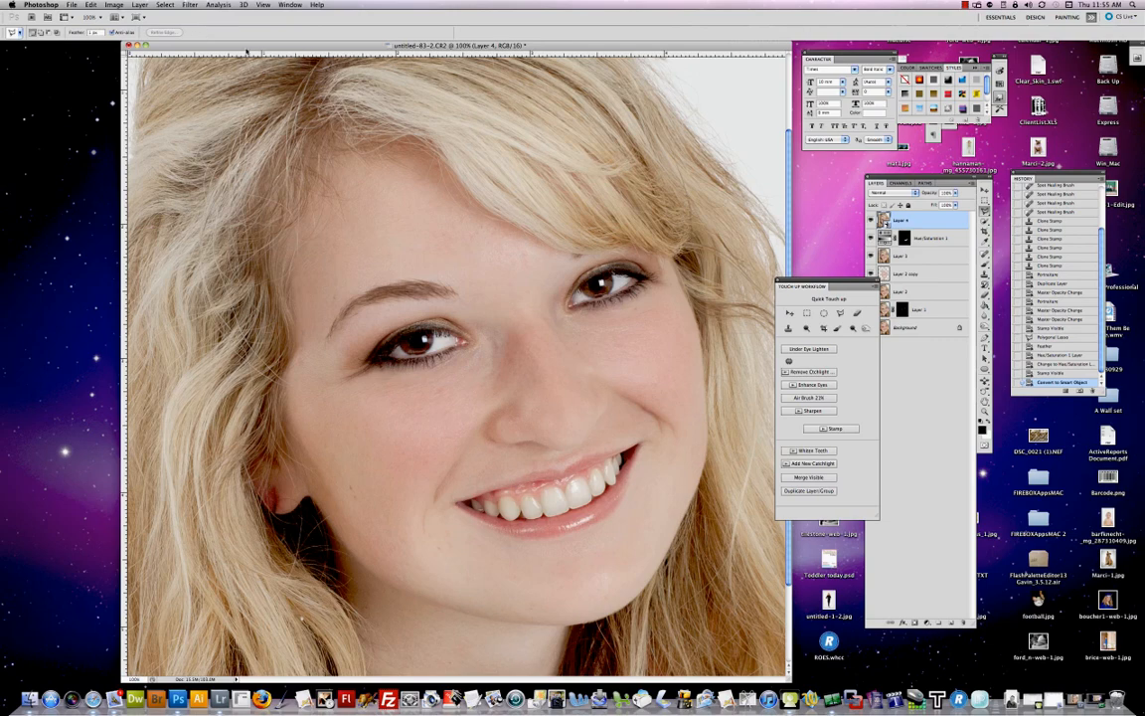
Step: Apply Unsharp Mask to the smart layer at 500% amount with a small radius
left_click(198, 7)
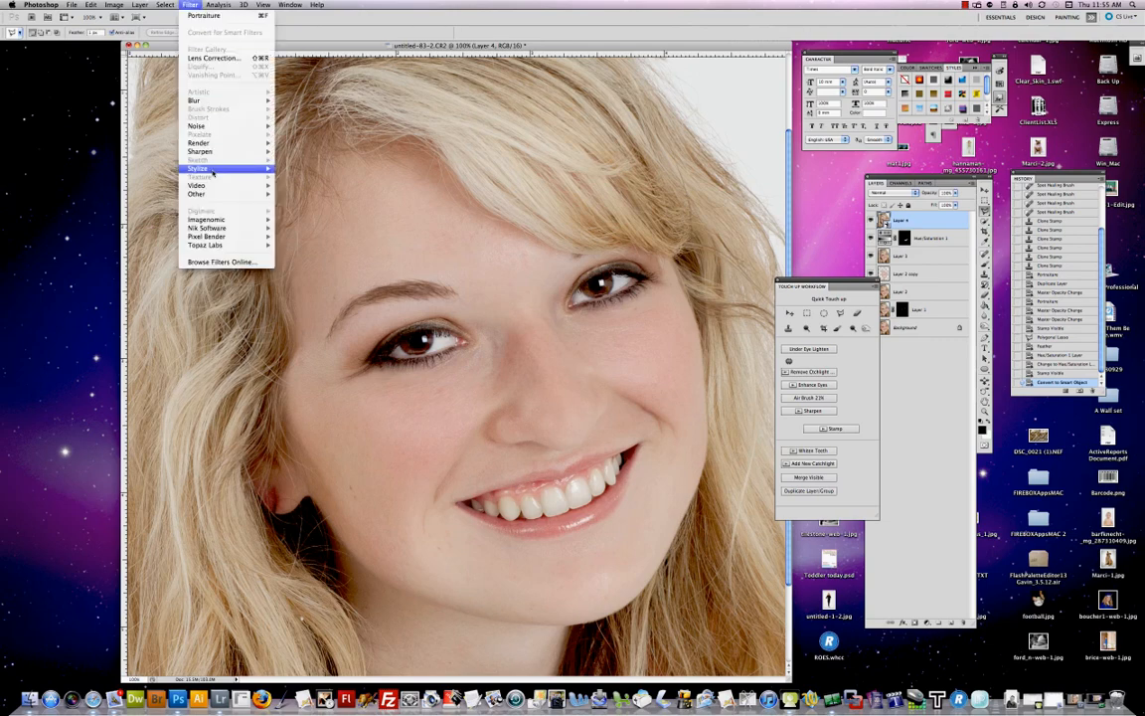
mouse_move(212, 152)
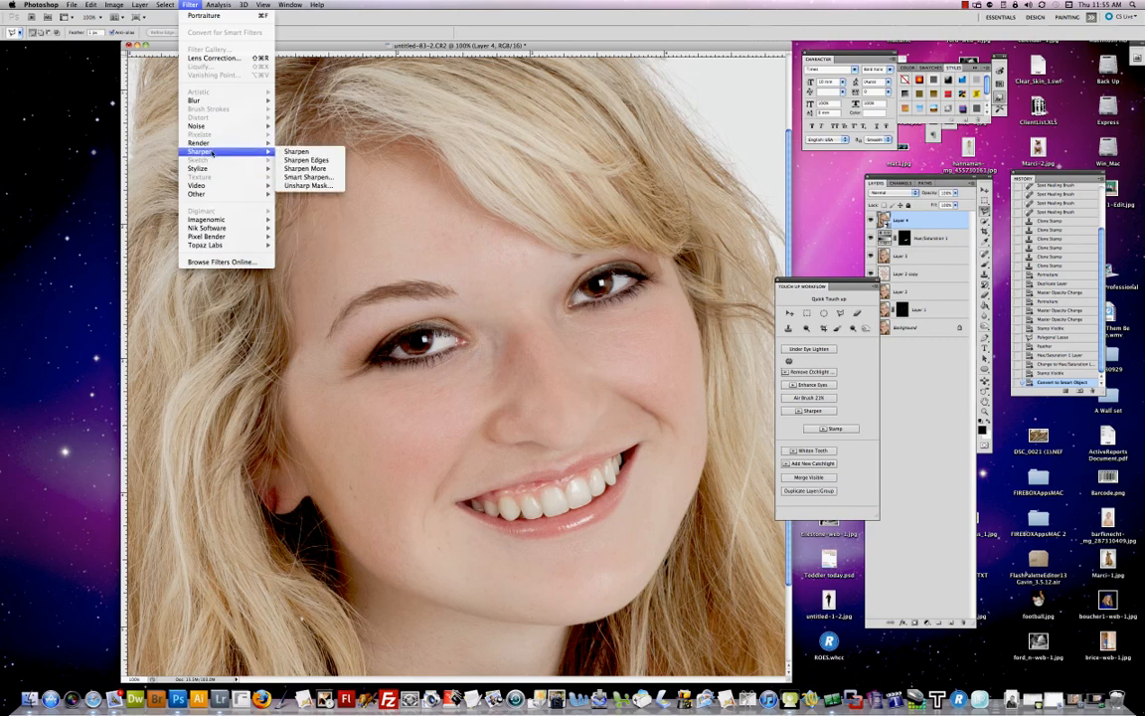
left_click(308, 185)
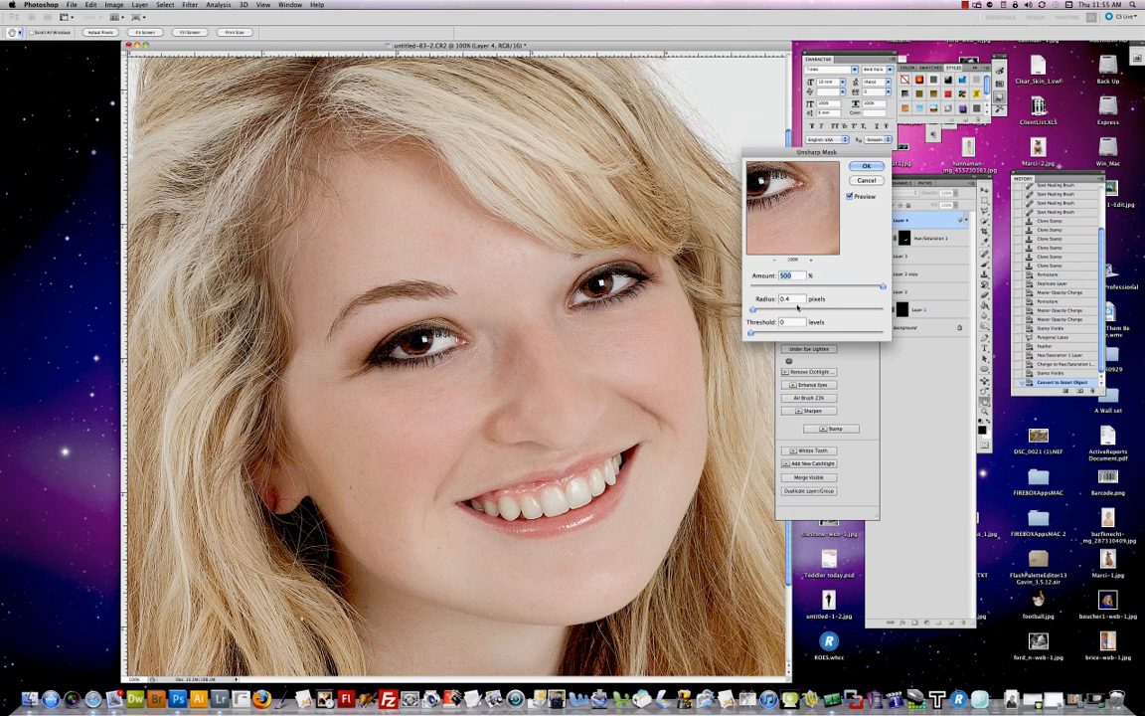
left_click_drag(795, 300, 773, 300)
key("Down")
left_click(866, 167)
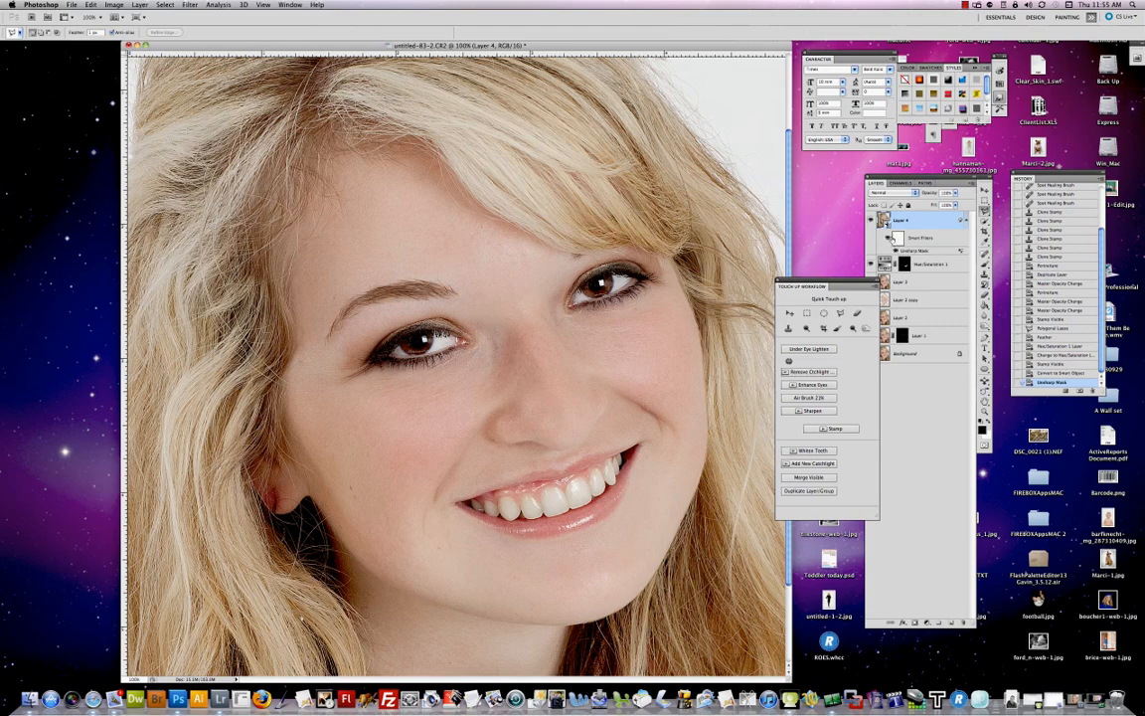
Step: Select the smart filter mask and paint black with a soft Brush over forehead, nose, cheeks and chin to hide the sharpening on skin
left_click(900, 239)
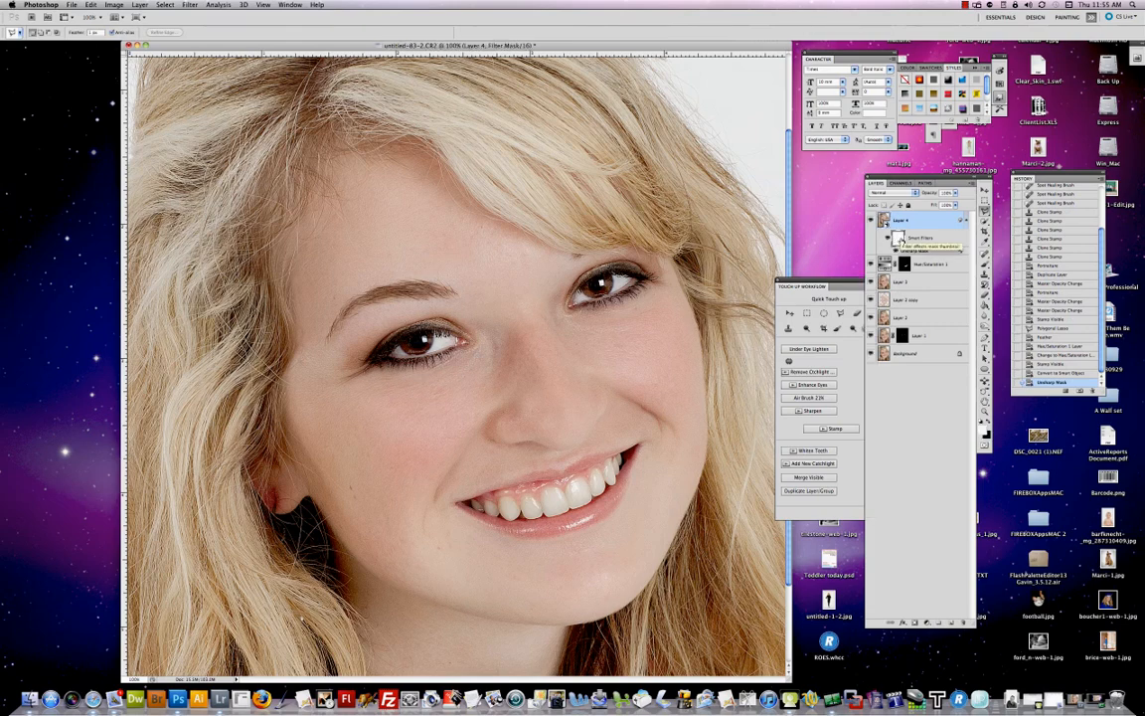
left_click(988, 422)
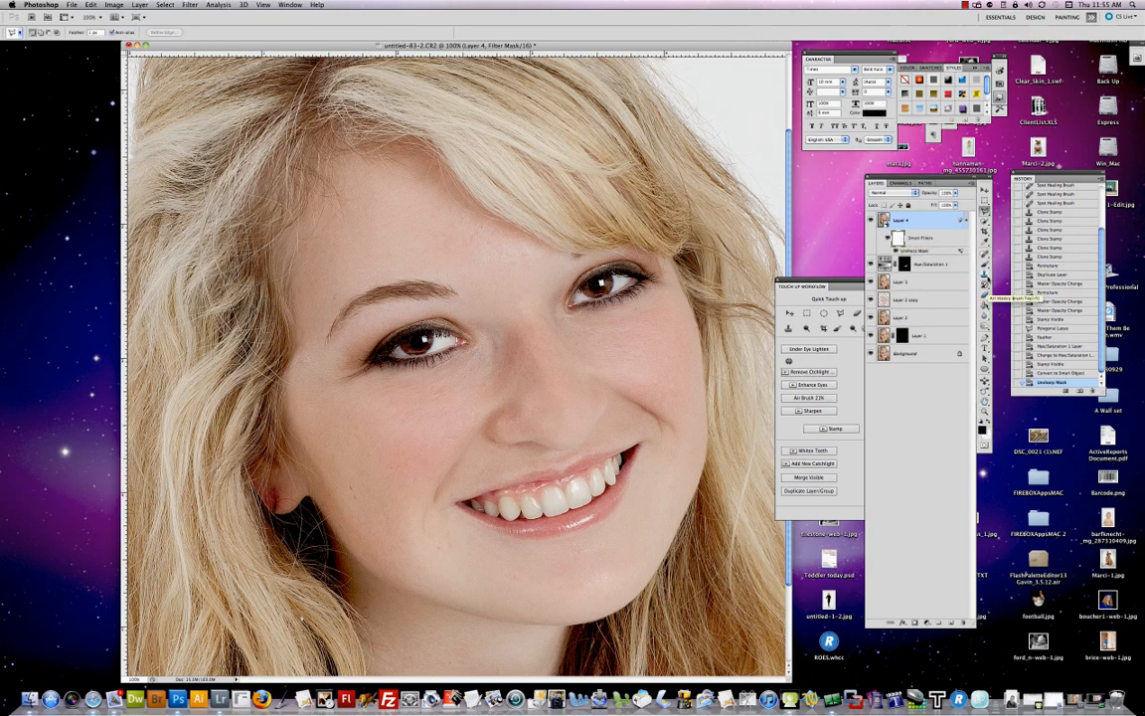
key("b")
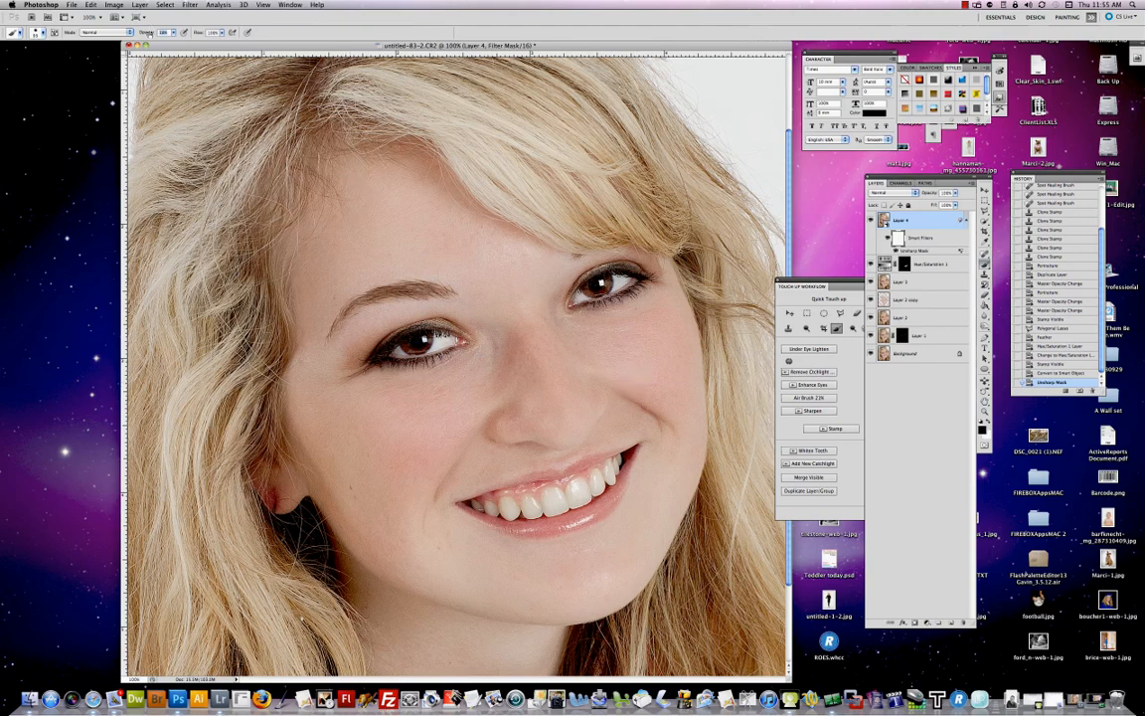
key("bracketright")
key("bracketright")
key("bracketright")
key("bracketright")
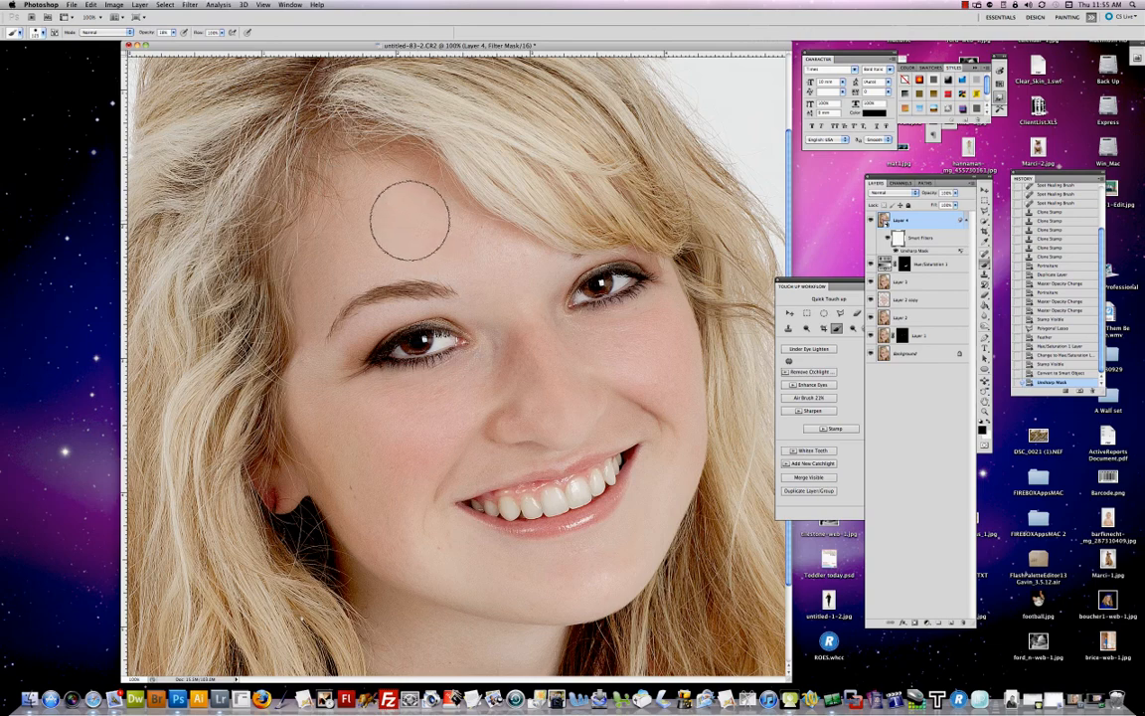
key("bracketright")
key("bracketright")
key("bracketleft")
mouse_move(380, 214)
left_mouse_down()
mouse_move(475, 232)
mouse_move(510, 255)
mouse_move(433, 218)
mouse_move(528, 267)
mouse_move(463, 233)
mouse_move(525, 262)
mouse_move(481, 245)
left_mouse_up()
left_click_drag(532, 309, 524, 358)
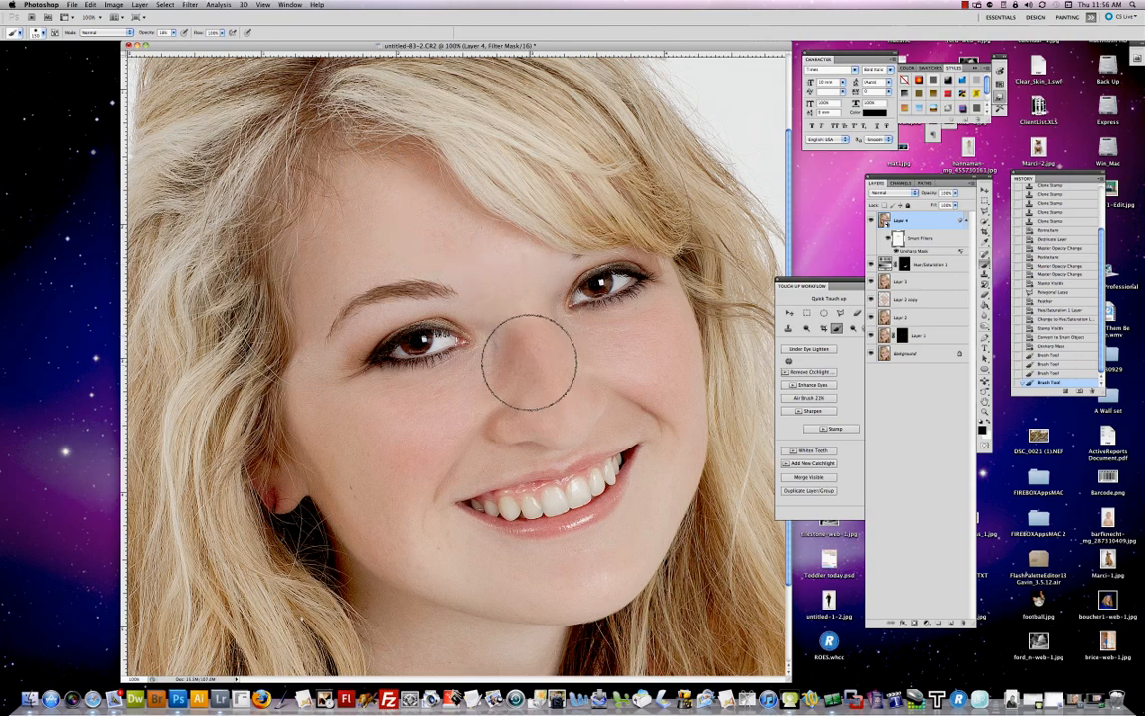
left_click_drag(652, 350, 614, 350)
mouse_move(416, 458)
left_mouse_down()
mouse_move(406, 429)
mouse_move(371, 447)
left_mouse_up()
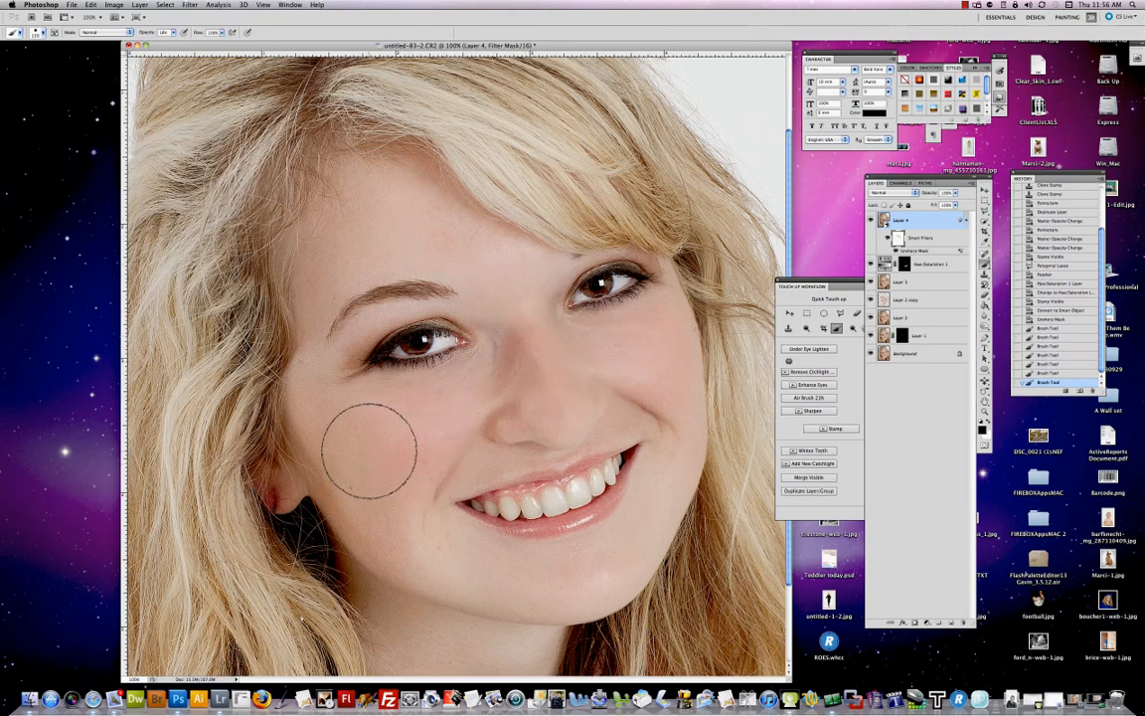
left_click_drag(414, 545, 572, 564)
Step: Reduce the brush size and paint the mask over the right cheek near the mouth and the nose
key("bracketleft")
key("bracketleft")
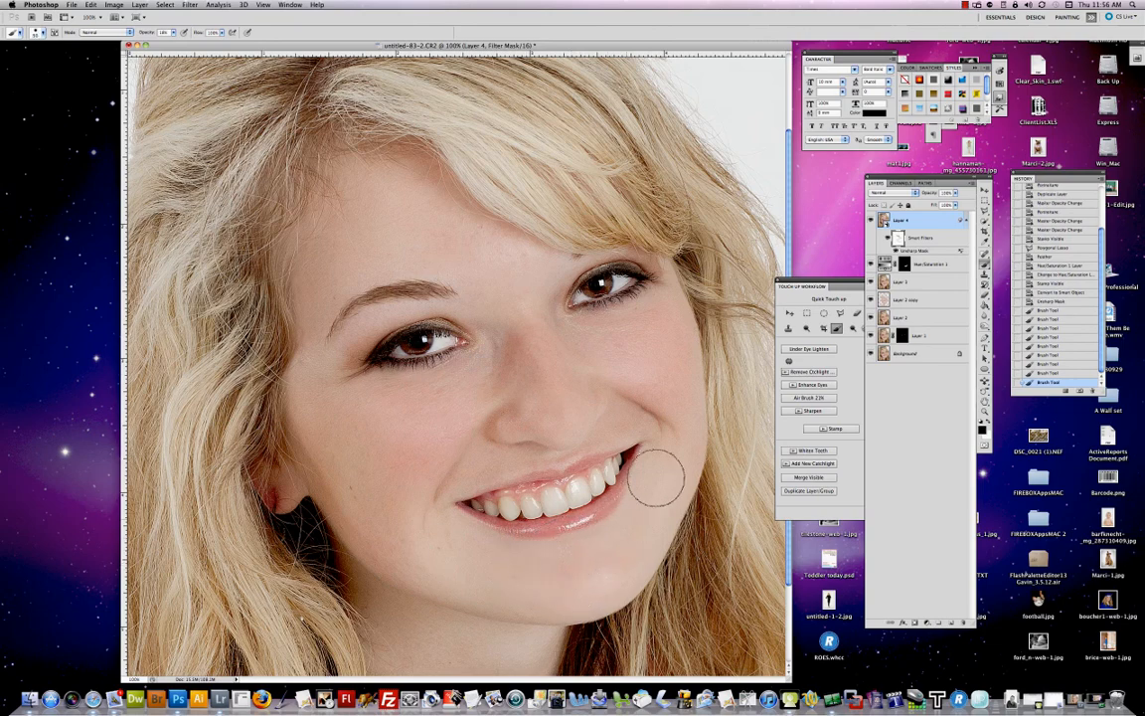
mouse_move(659, 479)
left_mouse_down()
mouse_move(667, 429)
mouse_move(644, 391)
mouse_move(653, 371)
left_mouse_up()
mouse_move(550, 404)
left_mouse_down()
mouse_move(525, 347)
mouse_move(494, 355)
mouse_move(500, 257)
mouse_move(427, 259)
mouse_move(453, 236)
mouse_move(343, 265)
mouse_move(357, 212)
mouse_move(388, 188)
mouse_move(360, 191)
mouse_move(523, 252)
mouse_move(483, 231)
mouse_move(493, 234)
mouse_move(370, 236)
mouse_move(332, 290)
mouse_move(320, 289)
mouse_move(309, 338)
mouse_move(334, 471)
mouse_move(306, 386)
mouse_move(318, 430)
mouse_move(418, 411)
mouse_move(333, 432)
mouse_move(389, 489)
mouse_move(475, 408)
mouse_move(423, 478)
mouse_move(447, 452)
mouse_move(478, 466)
mouse_move(506, 460)
mouse_move(450, 480)
mouse_move(594, 450)
mouse_move(550, 395)
mouse_move(521, 408)
mouse_move(547, 409)
mouse_move(522, 424)
mouse_move(464, 407)
mouse_move(512, 372)
mouse_move(528, 376)
mouse_move(525, 408)
left_mouse_up()
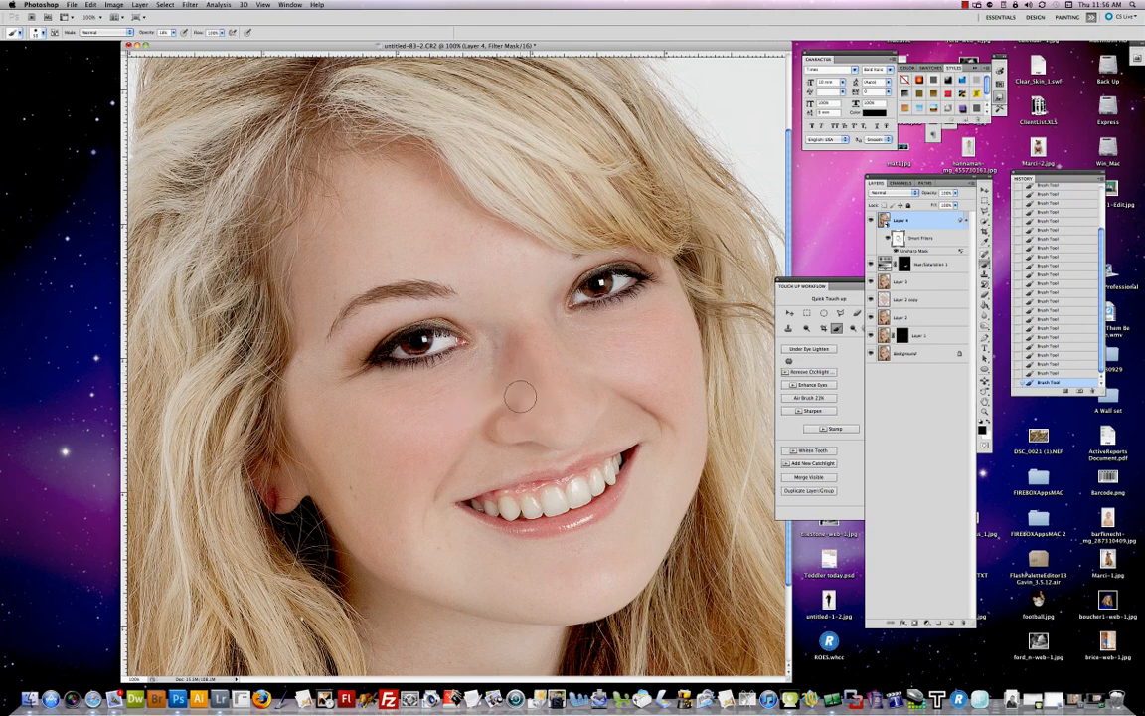
Step: Zoom out and reopen the Unsharp Mask smart filter to adjust its radius, then confirm
left_click_drag(147, 32, 156, 30)
key("super+minus")
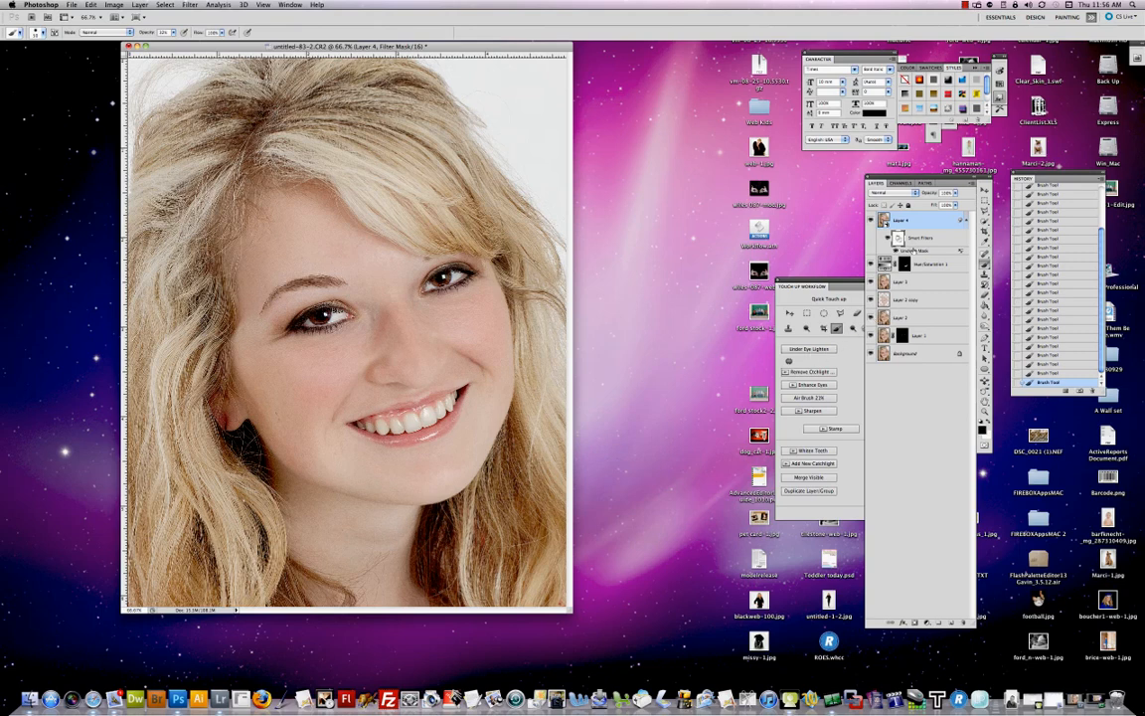
double_click(913, 251)
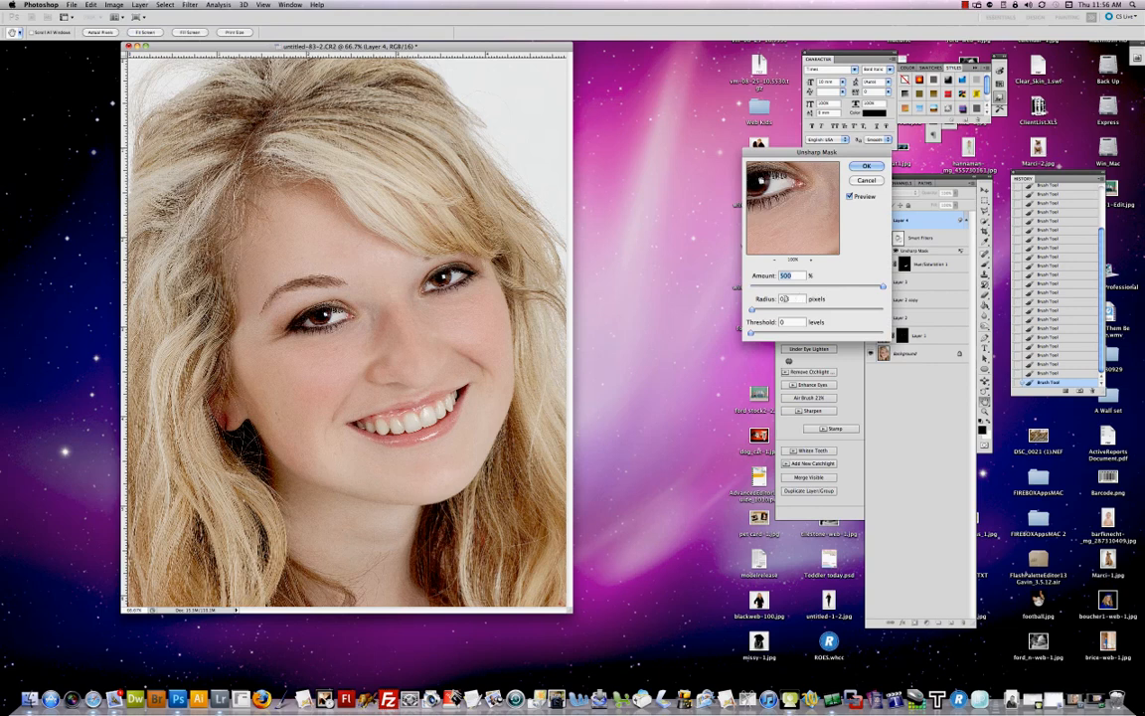
left_click_drag(794, 300, 778, 302)
key("Return")
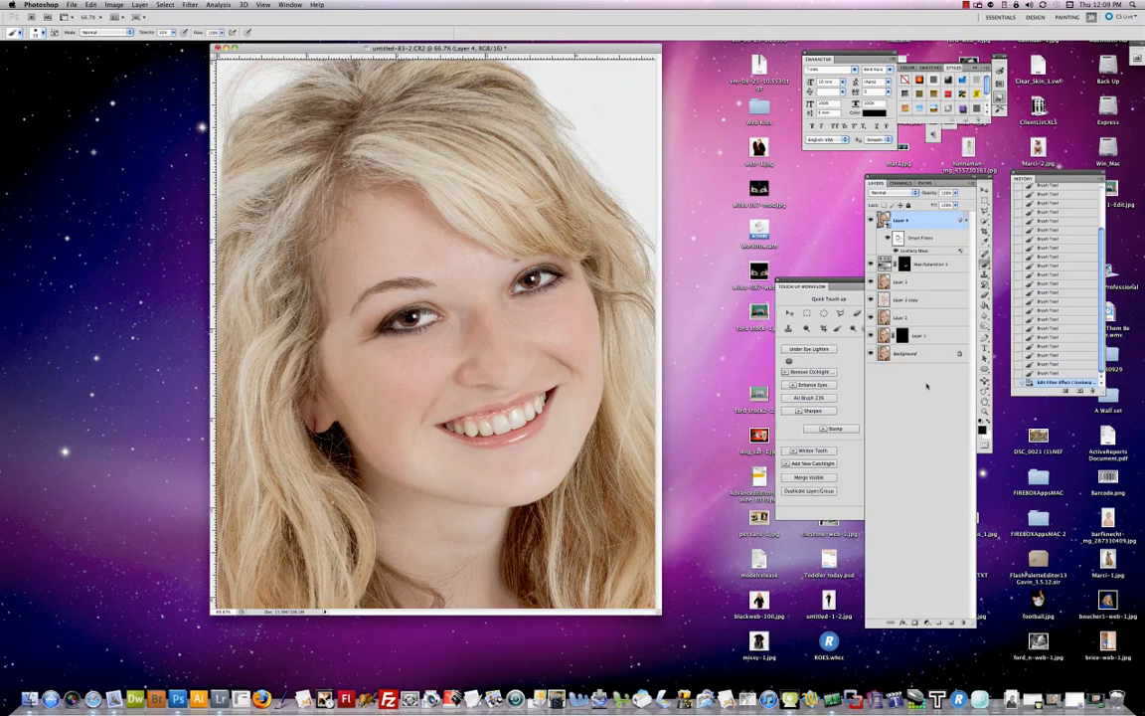
Step: Create a new History snapshot of the retouched image
left_click(1081, 391)
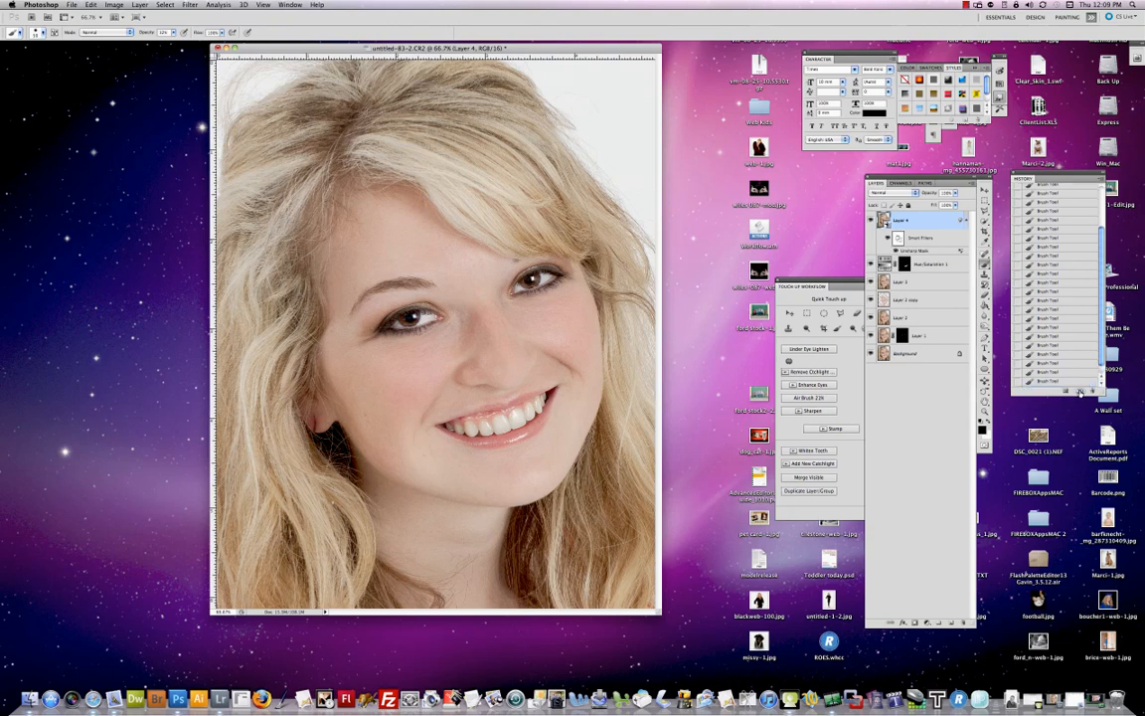
scroll(1041, 208, "up", 2)
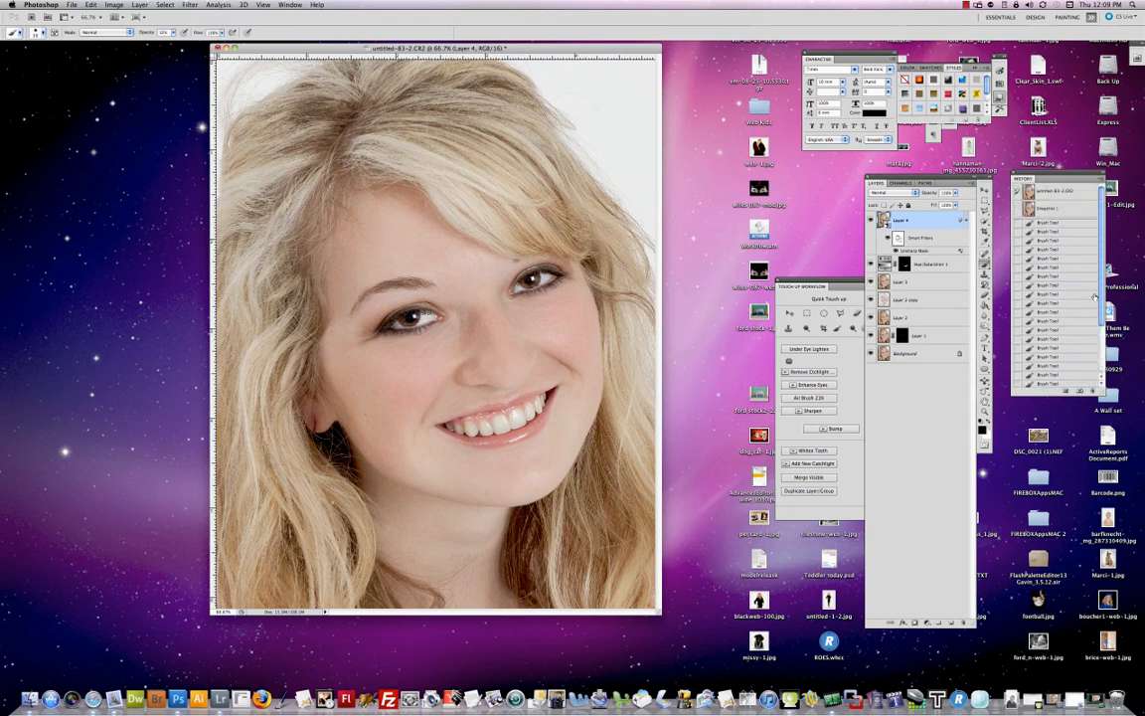
Step: Toggle between the original image state and the snapshot in History to compare before and after
left_click(1044, 208)
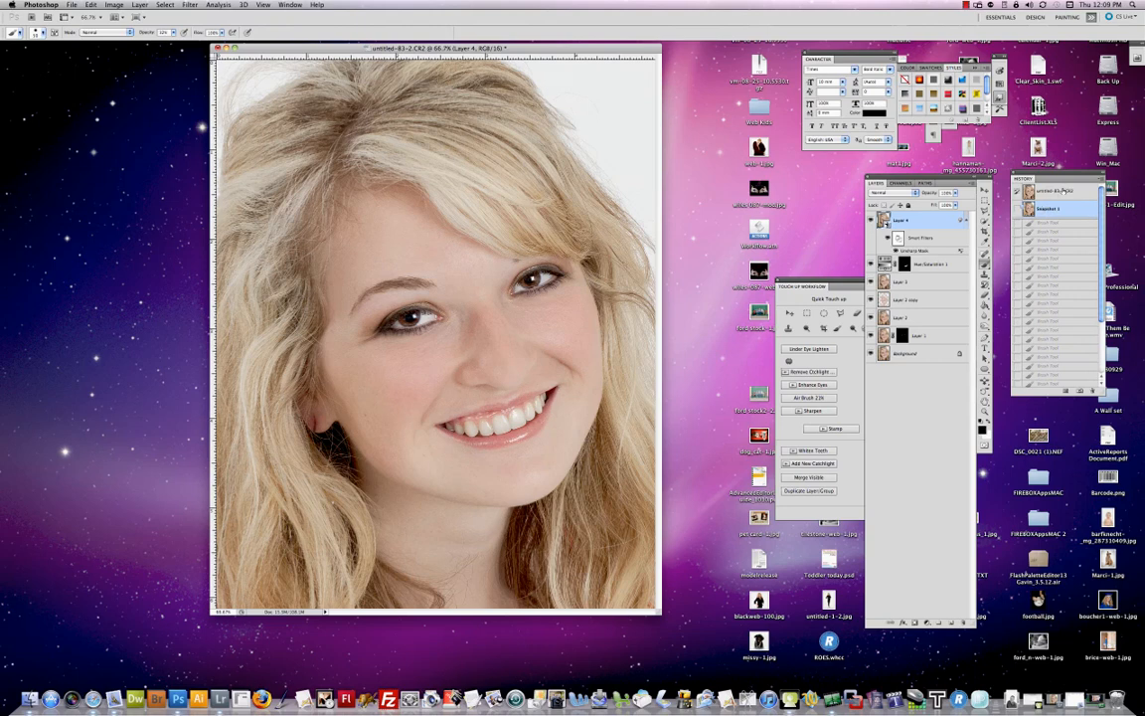
left_click(1060, 190)
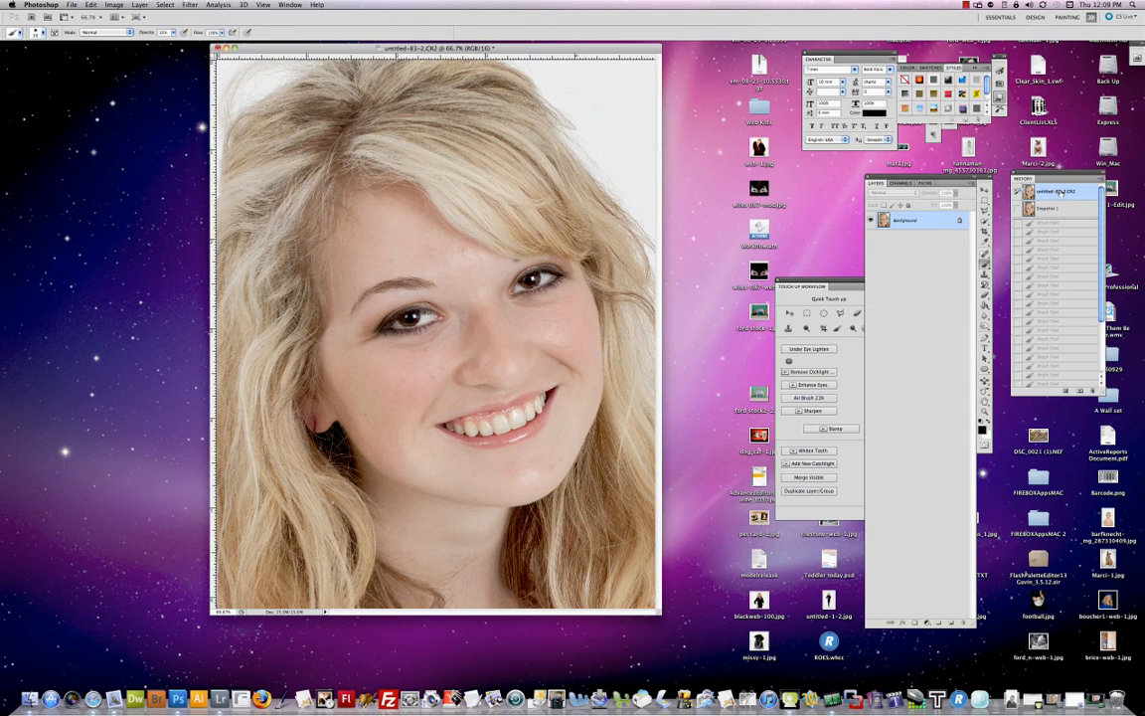
left_click(1058, 207)
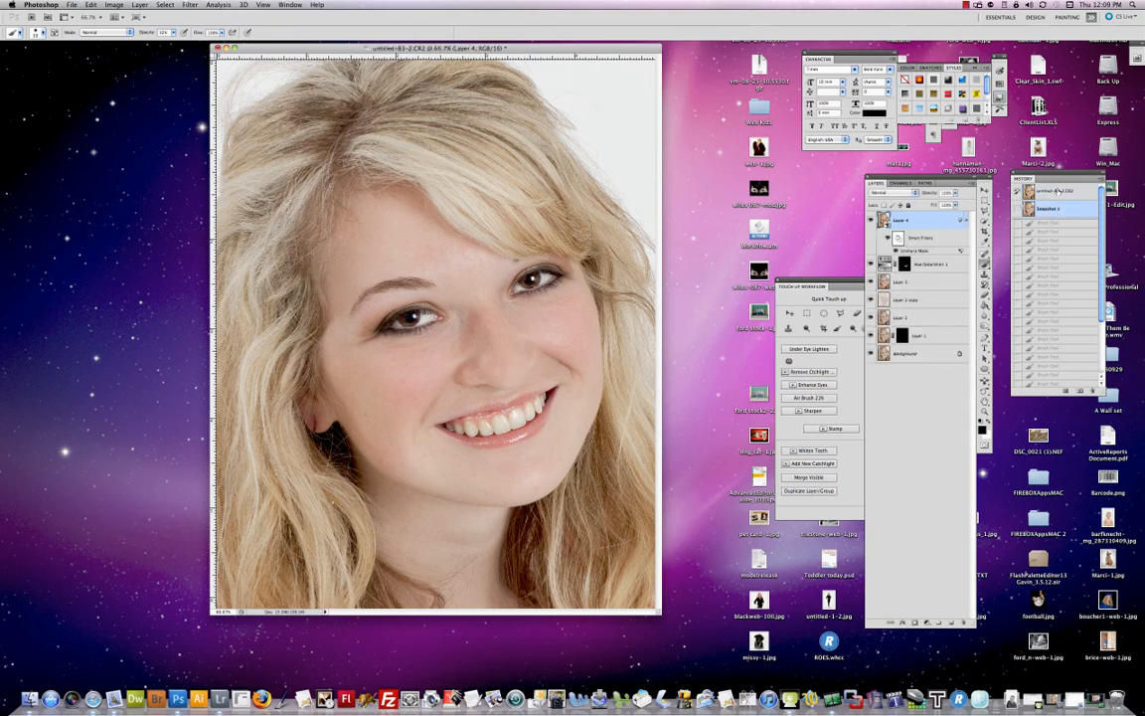
left_click(1061, 190)
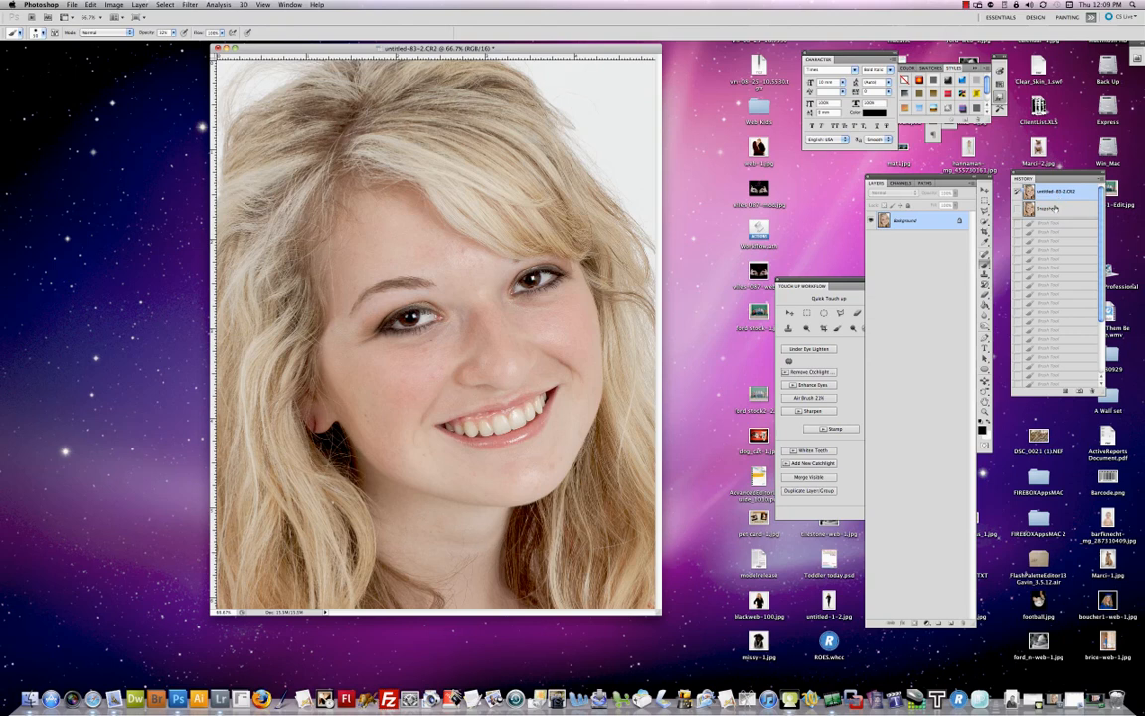
left_click(1056, 208)
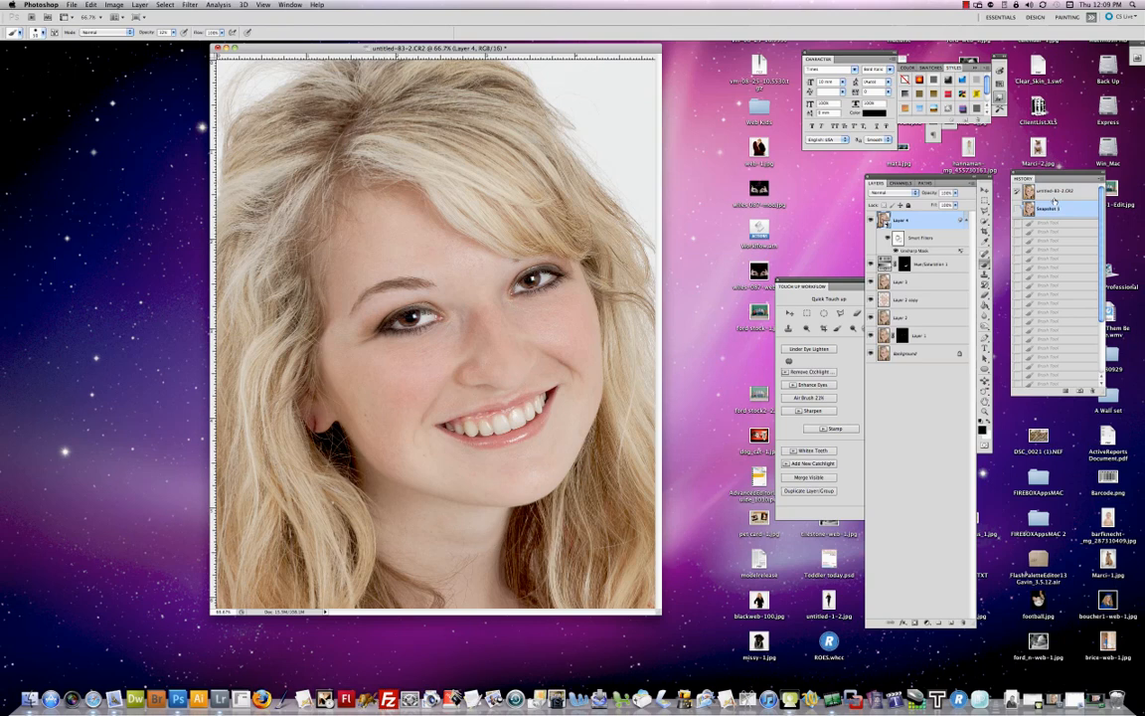
left_click(1054, 194)
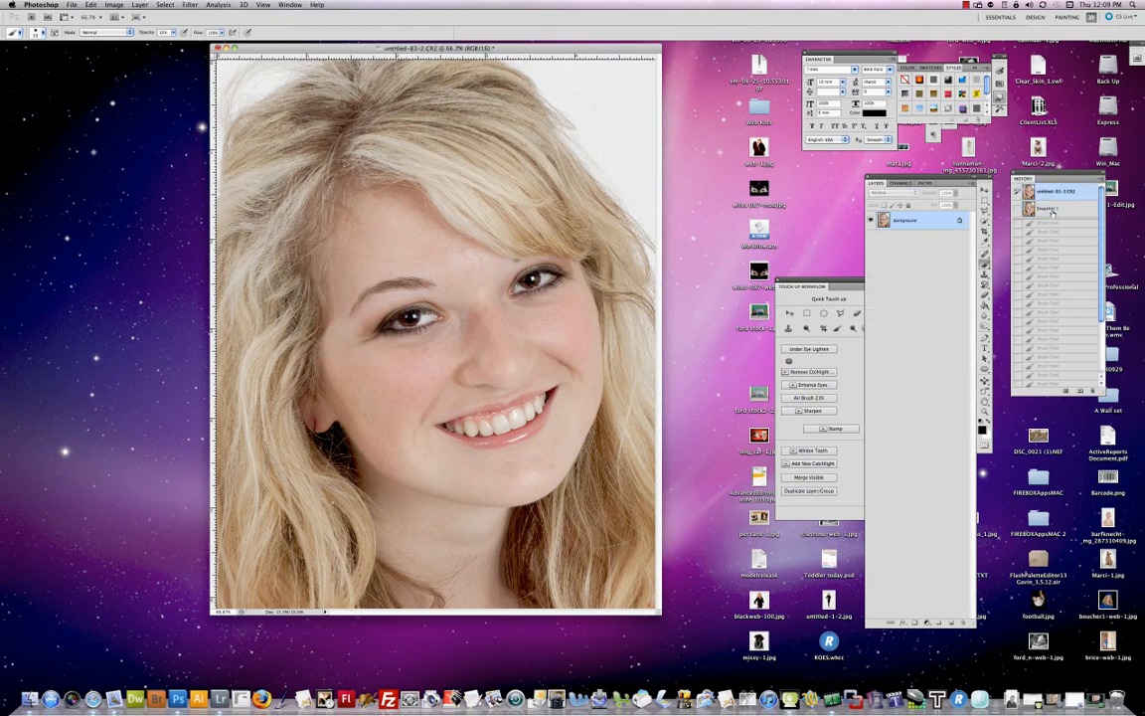
left_click(1053, 210)
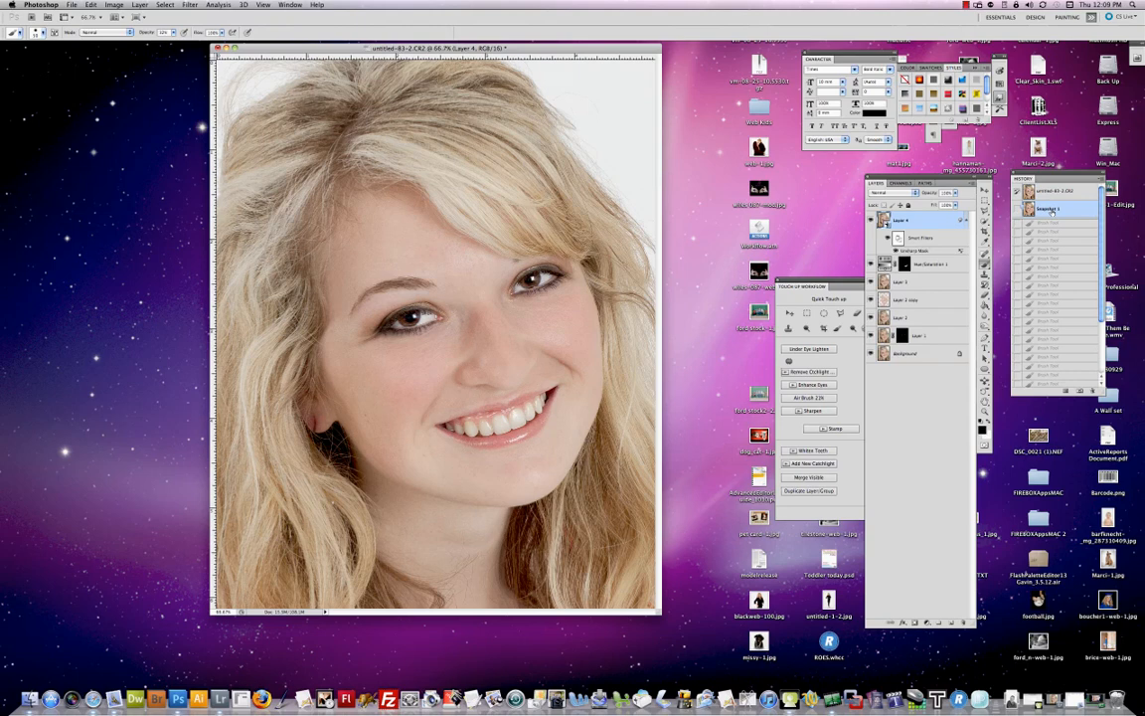